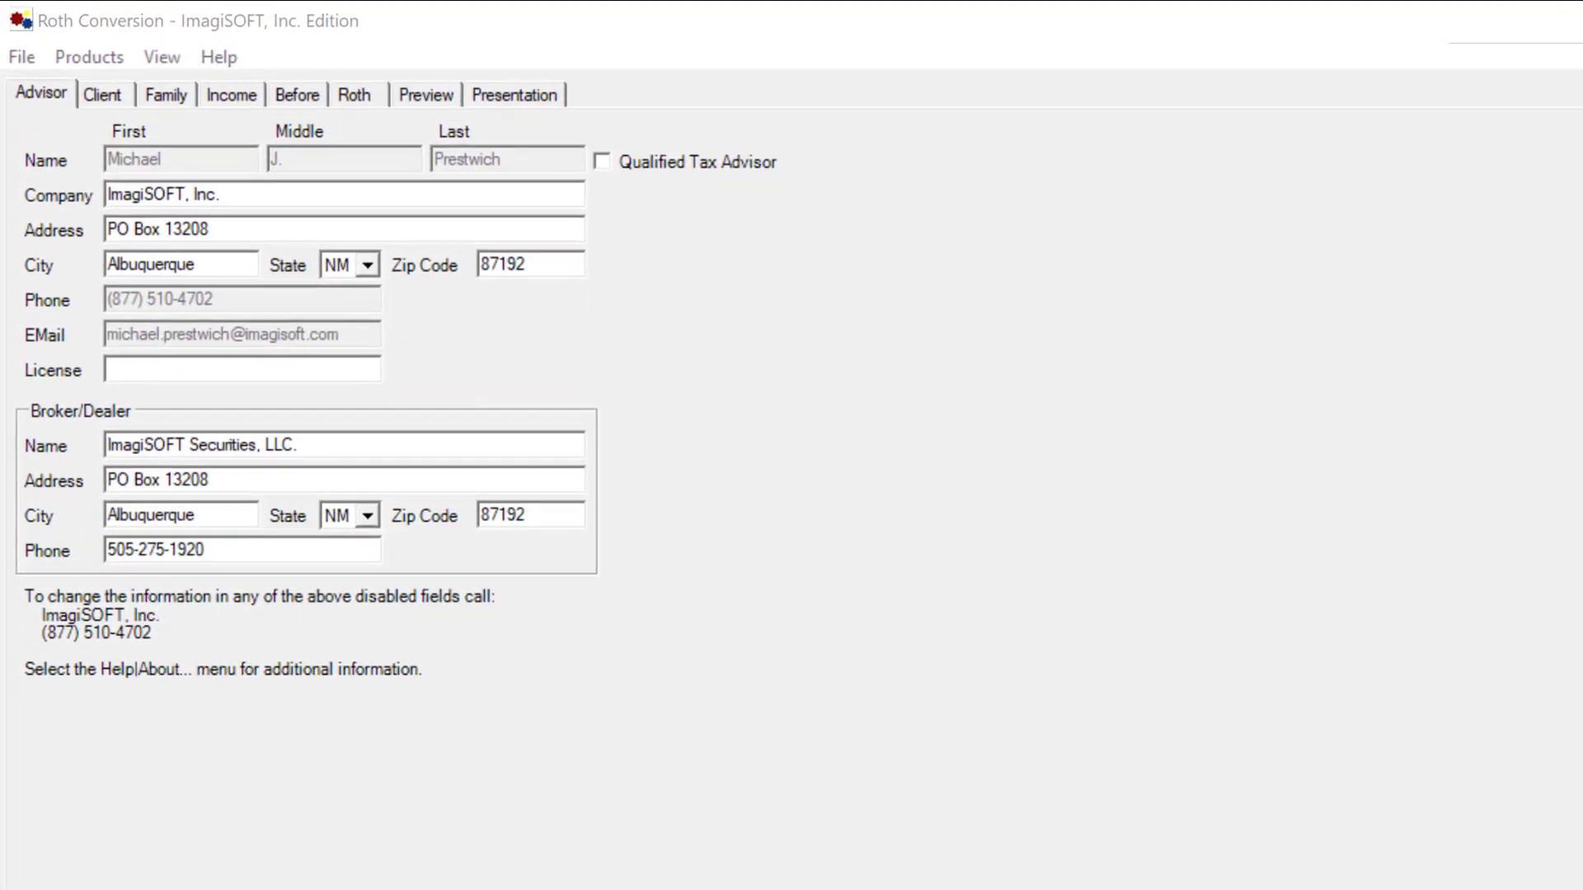
Step: Review the ages and assumed ages at death entered for the client and the spouse
left_click(98, 87)
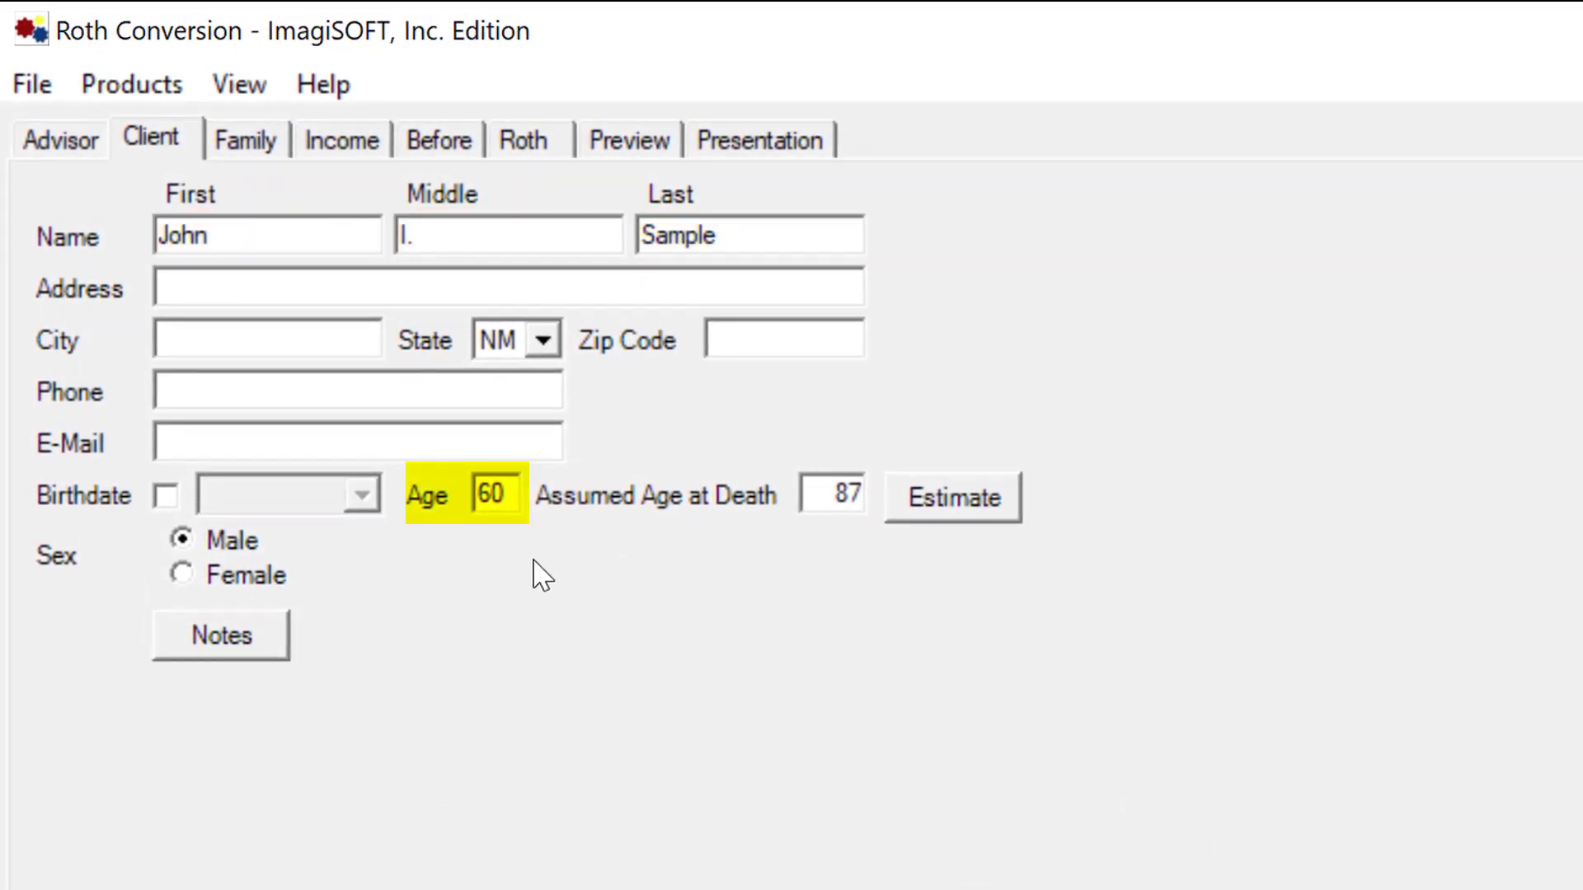
left_click(247, 151)
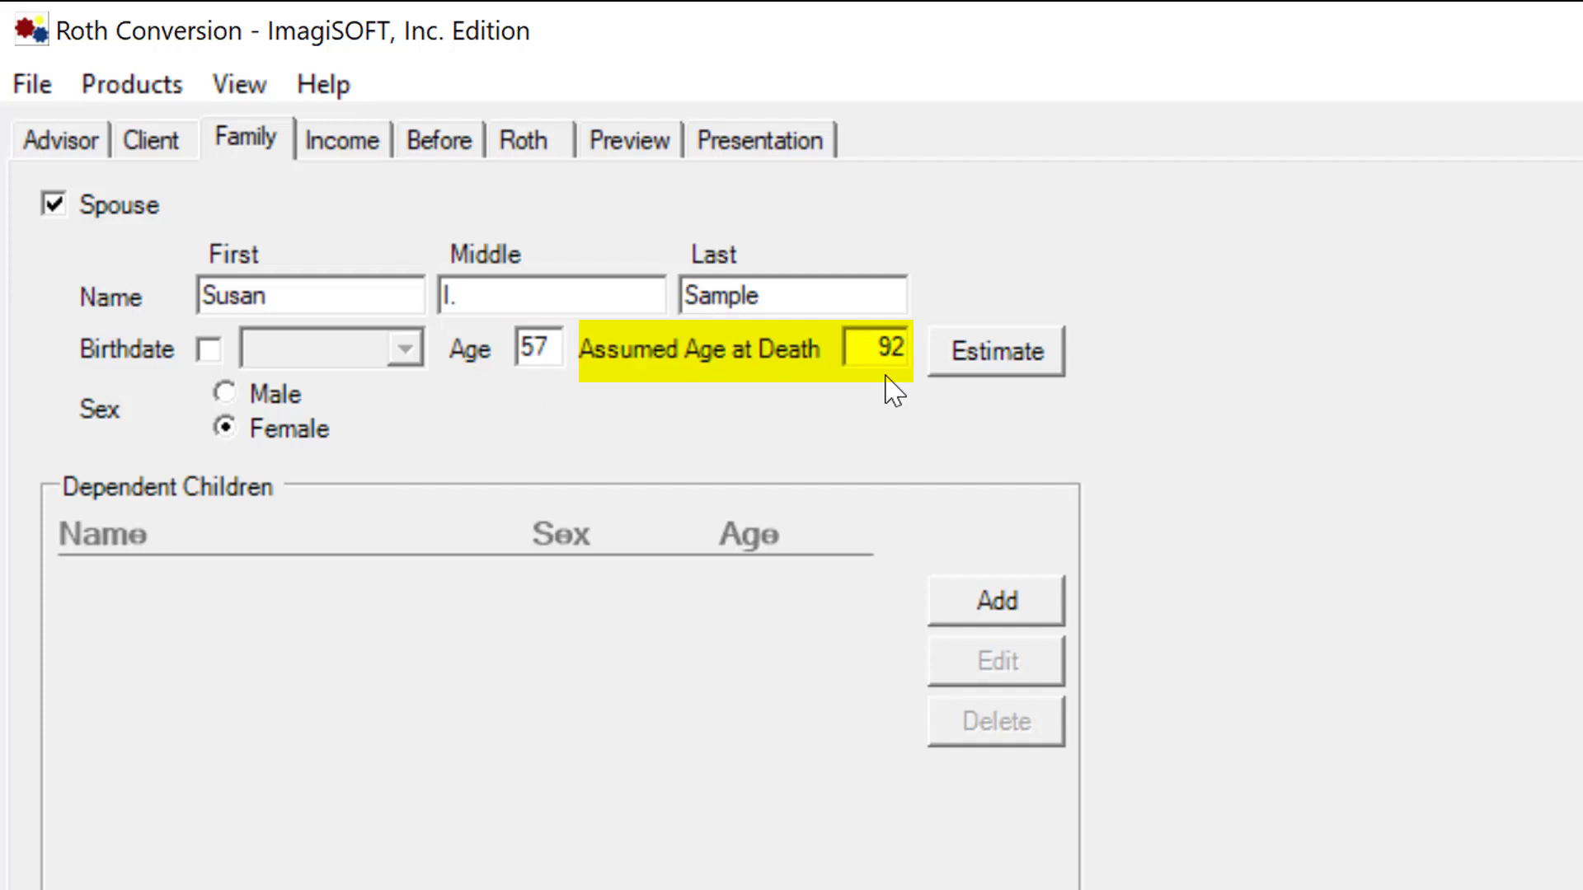
left_click(182, 145)
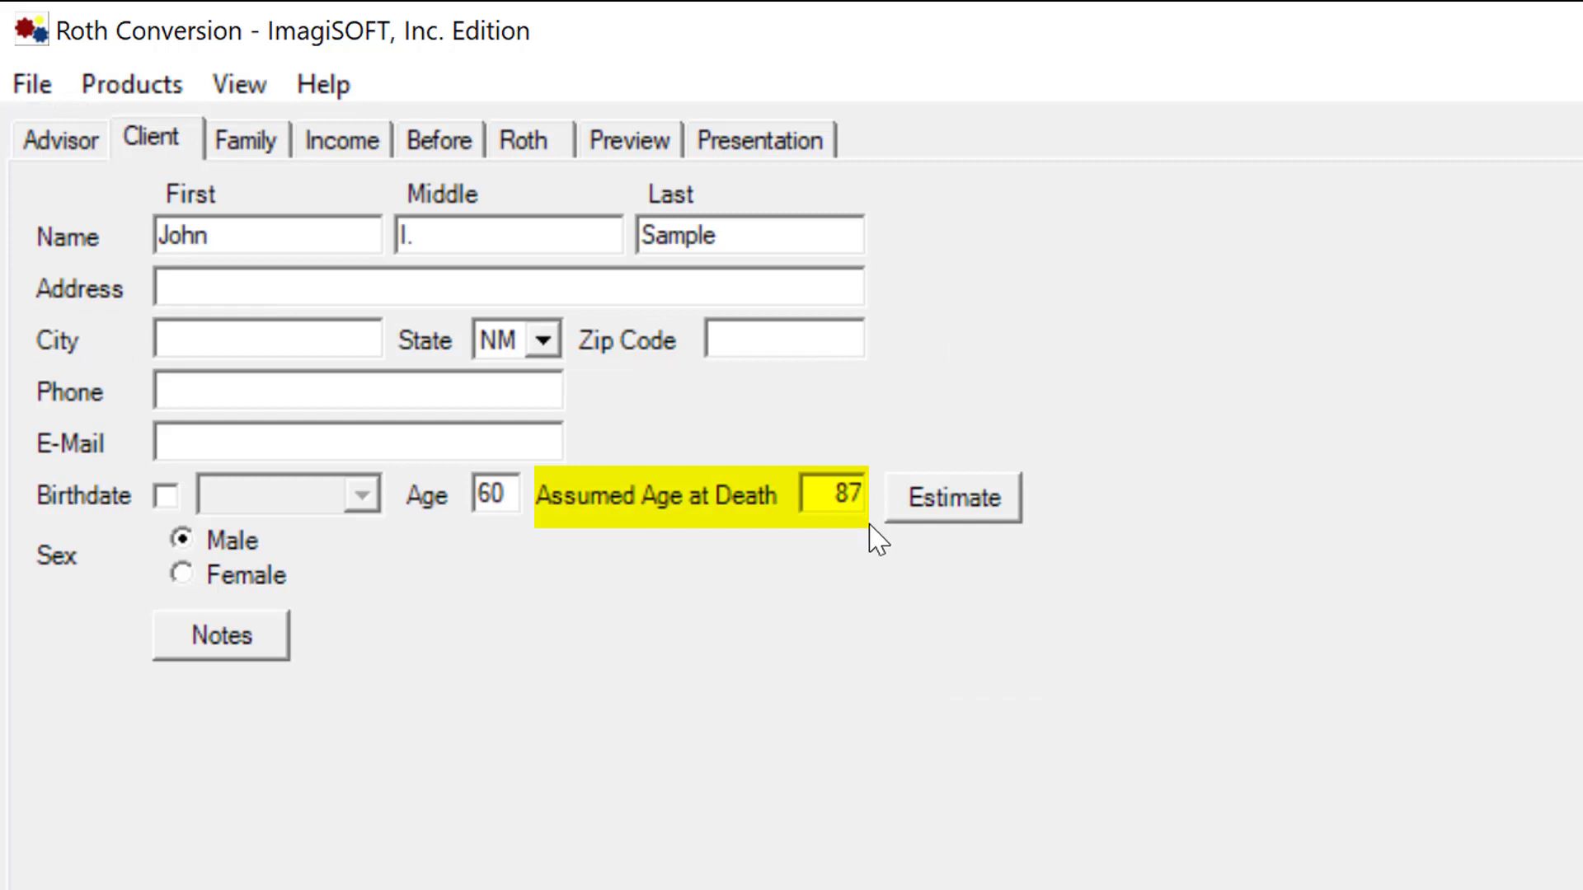
Step: Review the wages and the yearly Social Security income entered for the client and the spouse
left_click(342, 146)
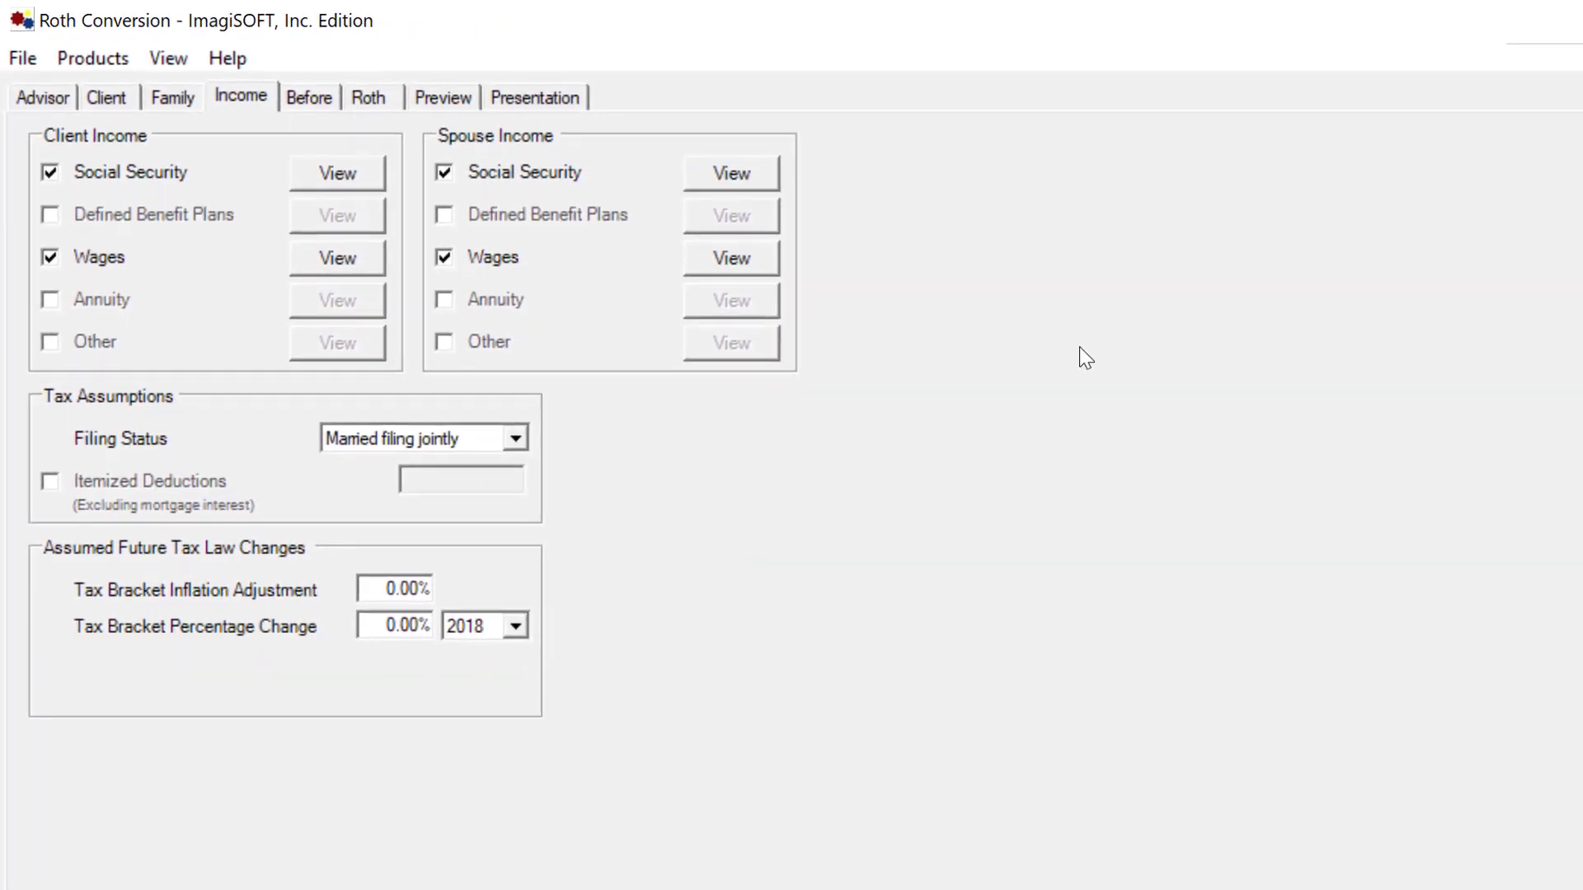
left_click(356, 265)
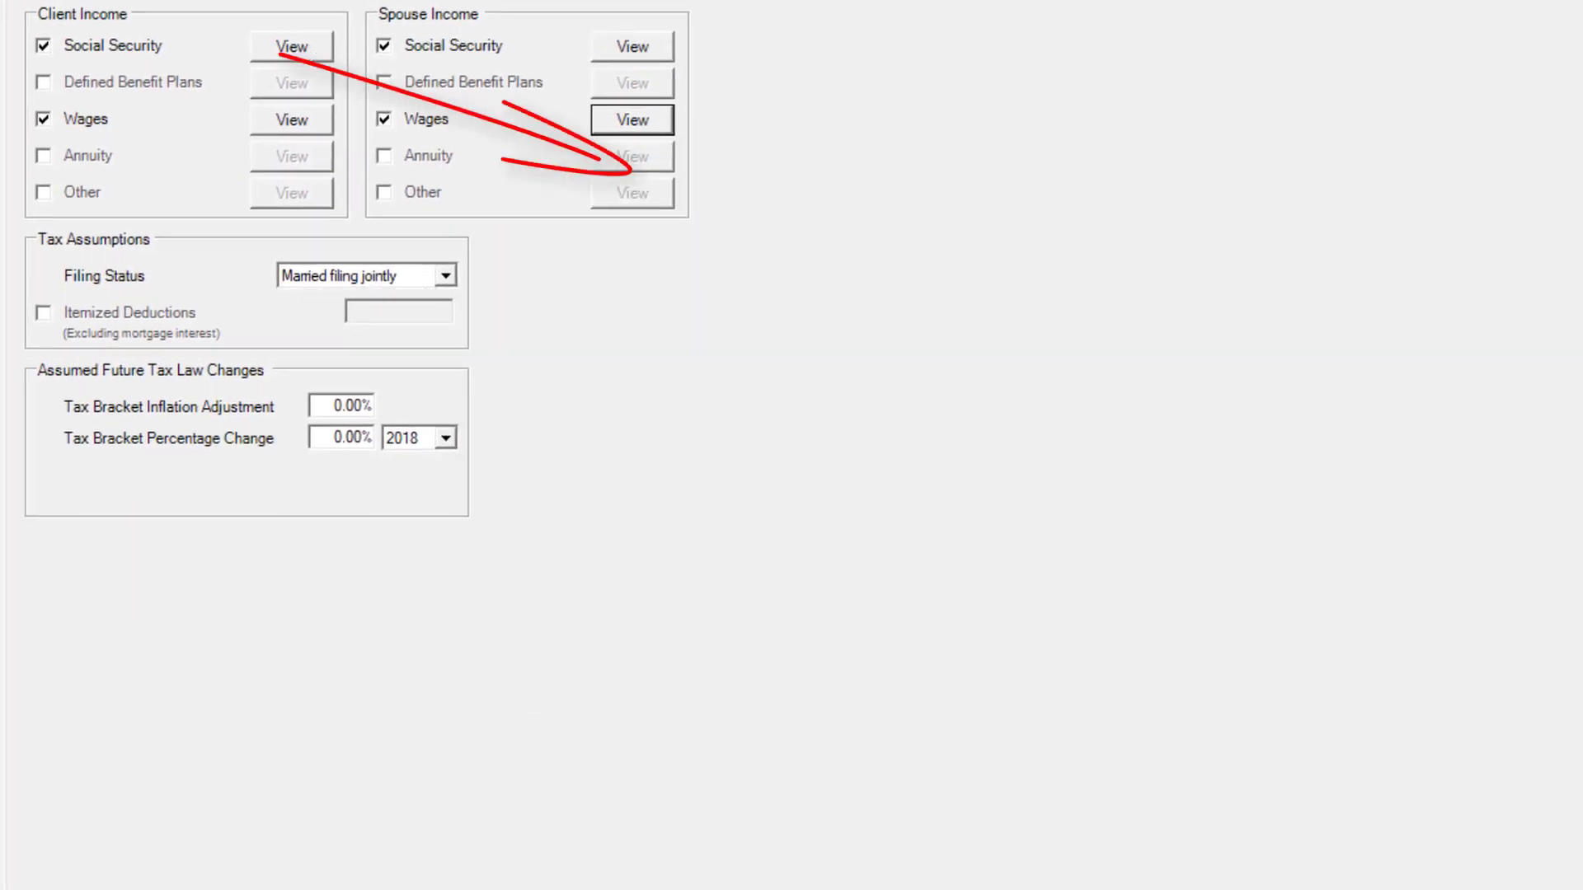
left_click(319, 46)
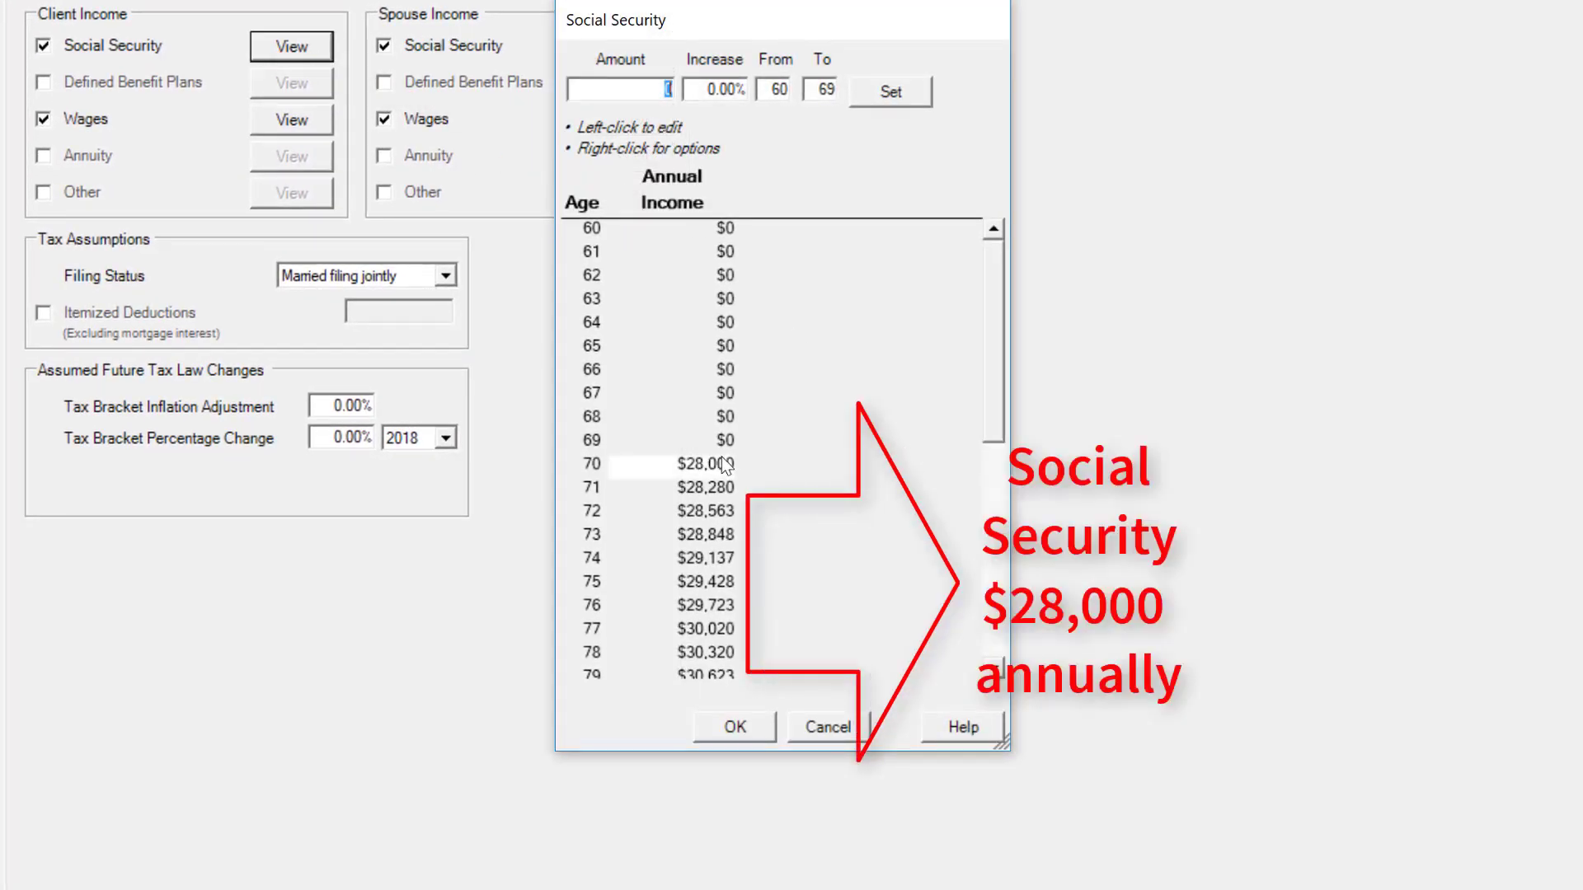
left_click(742, 718)
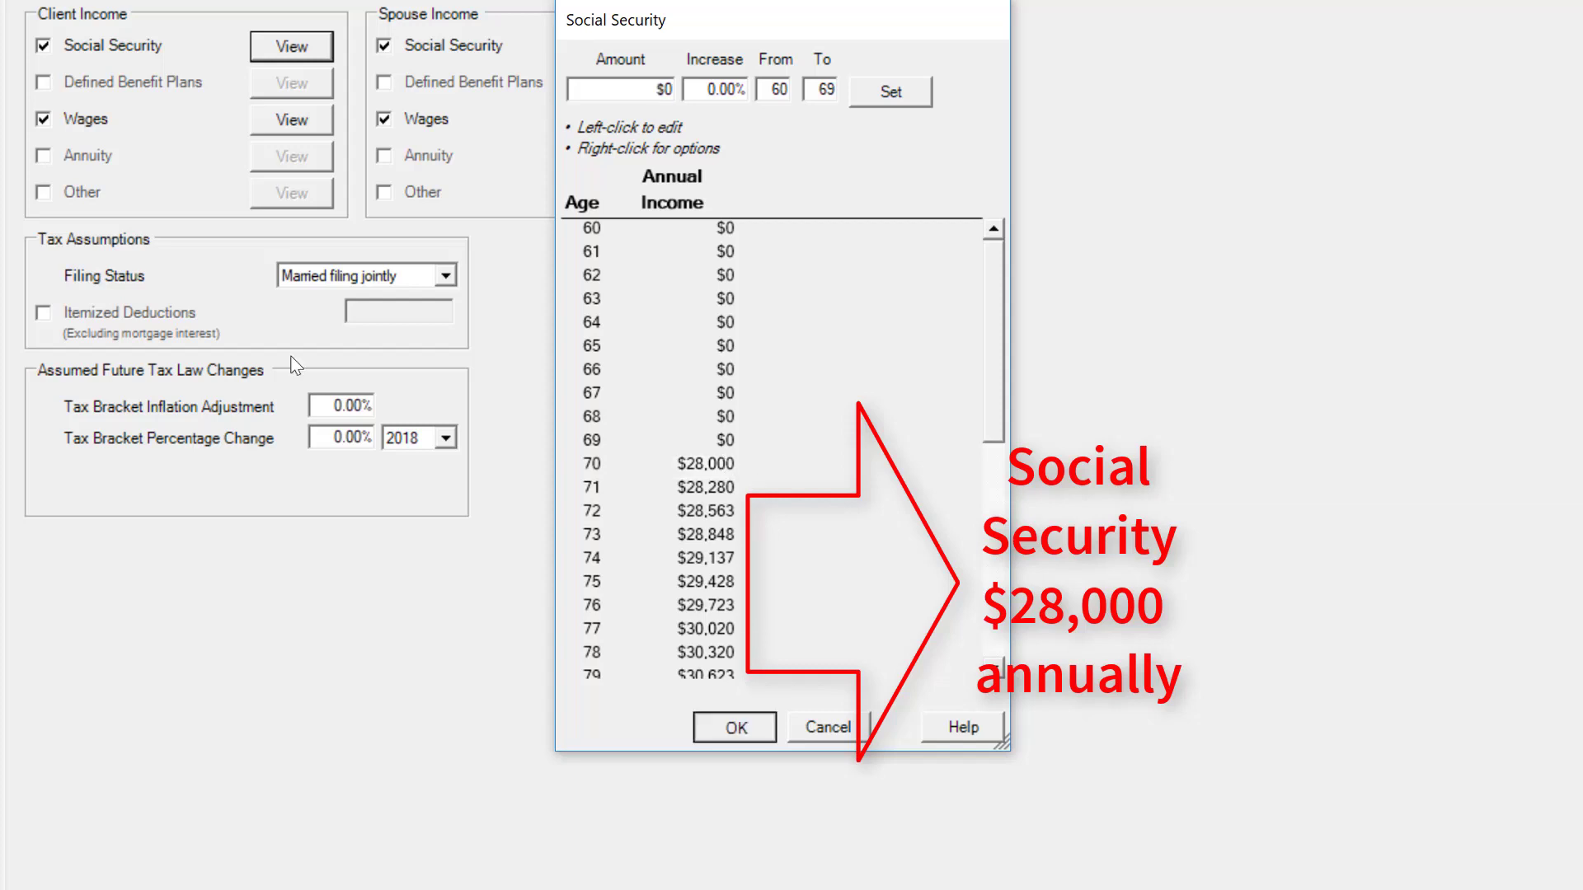
left_click(653, 48)
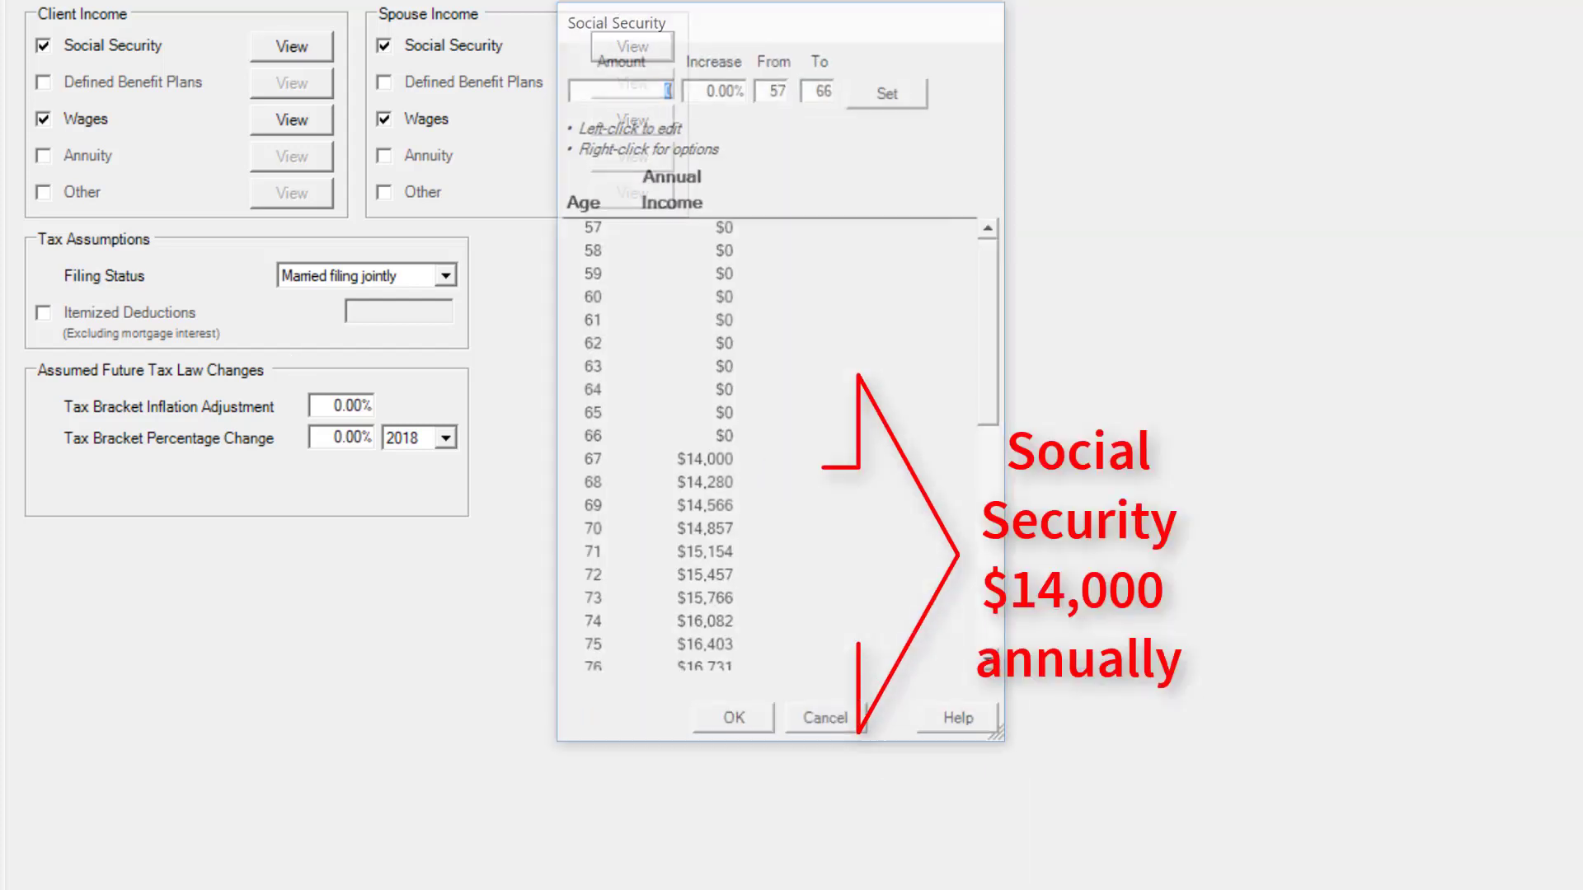
left_click(736, 726)
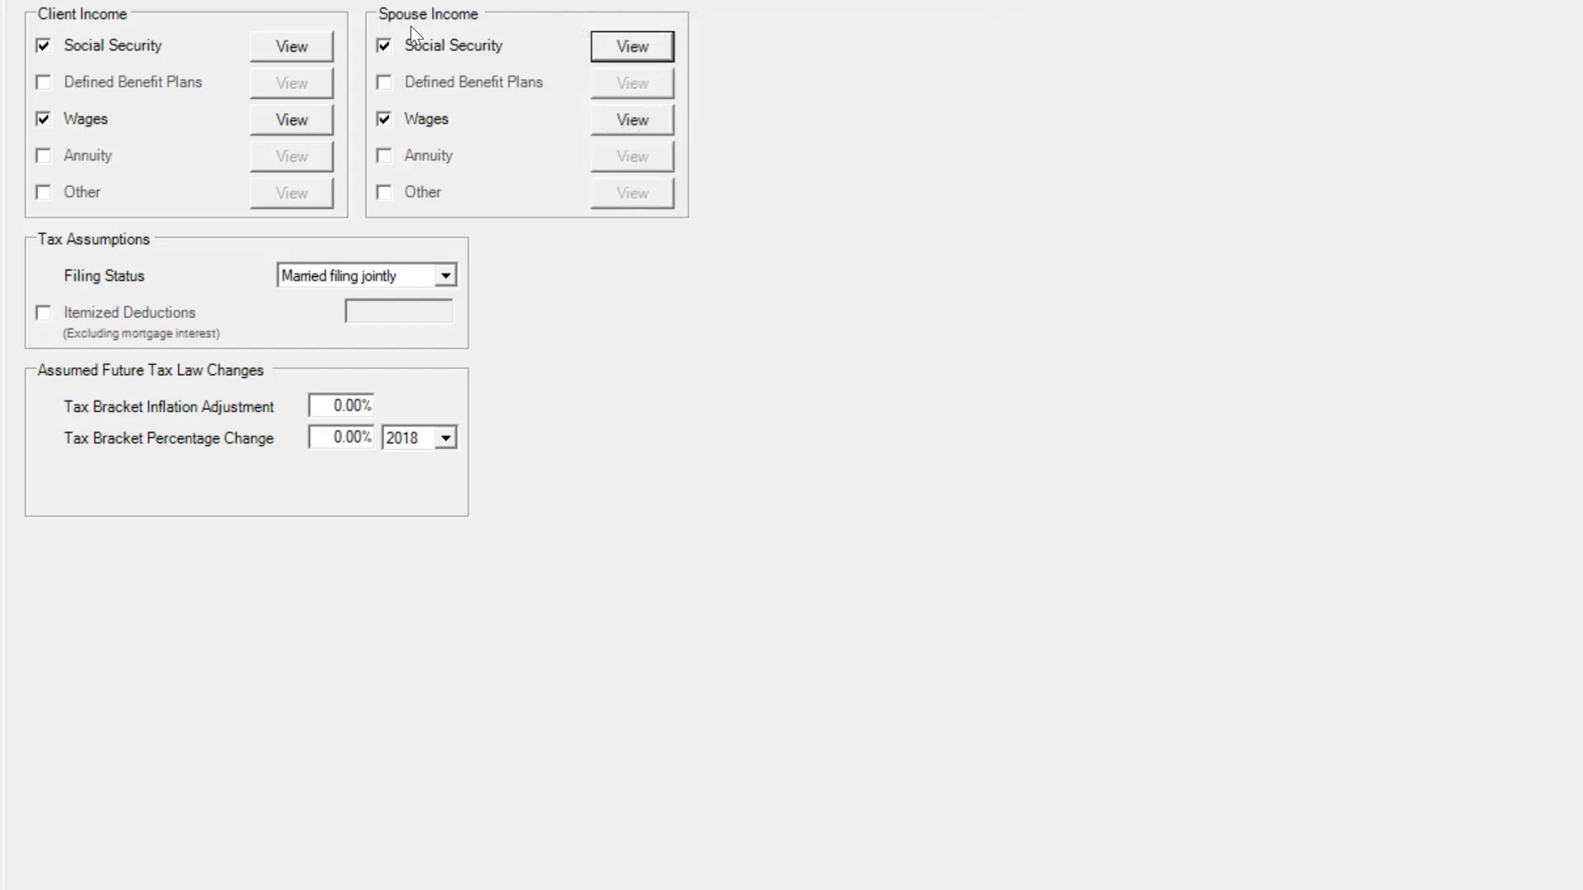
Step: Review the assets held before the conversion, and show the Roth conversion graphs by tax bracket
left_click(266, 0)
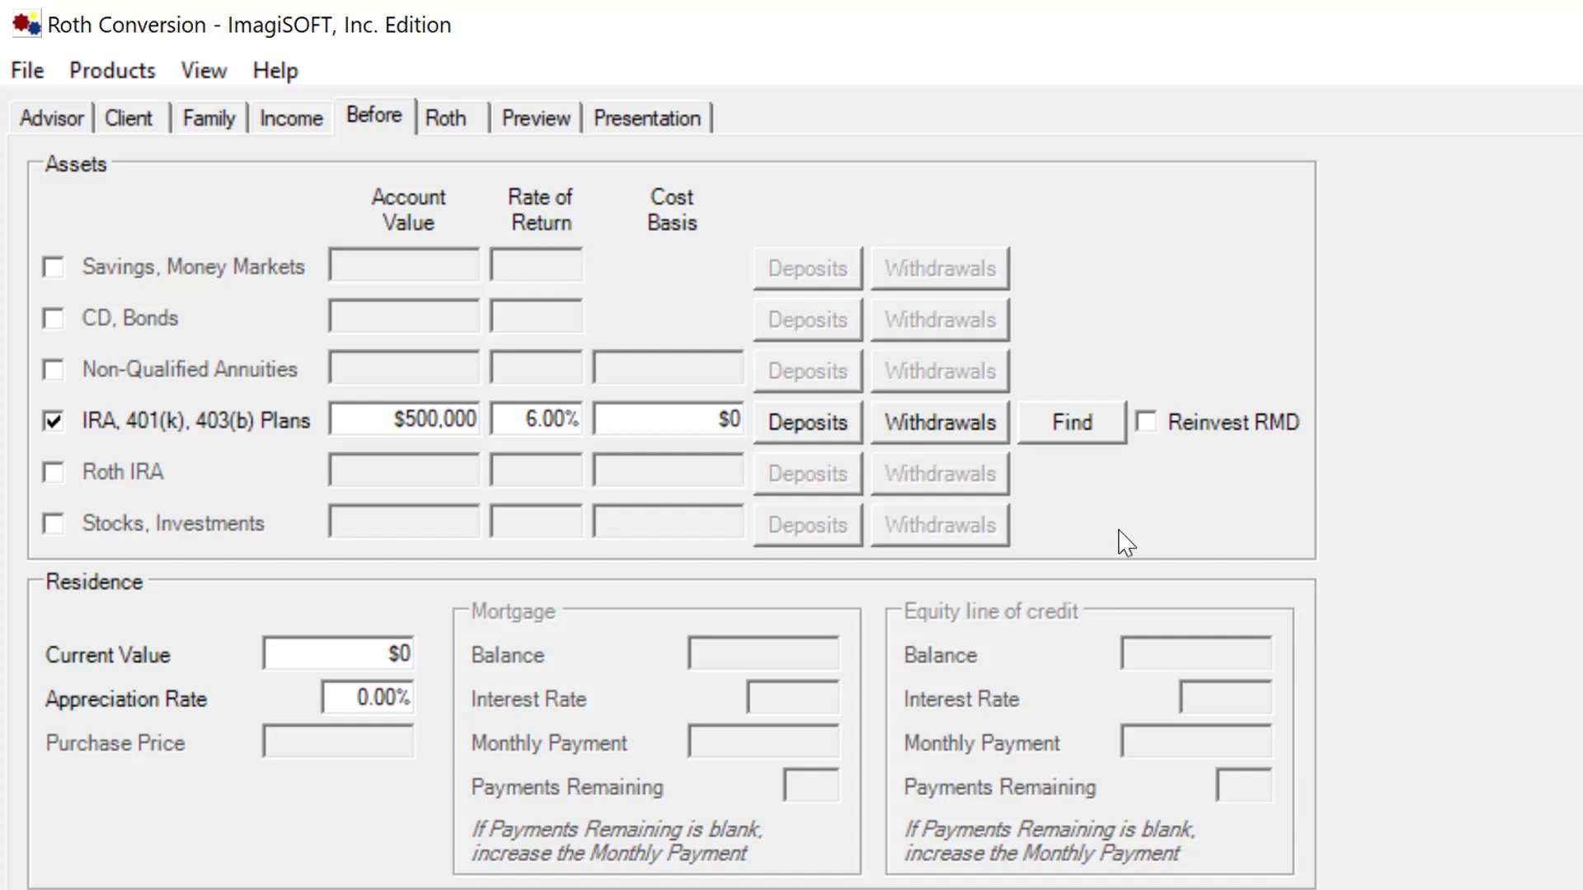
left_click(449, 122)
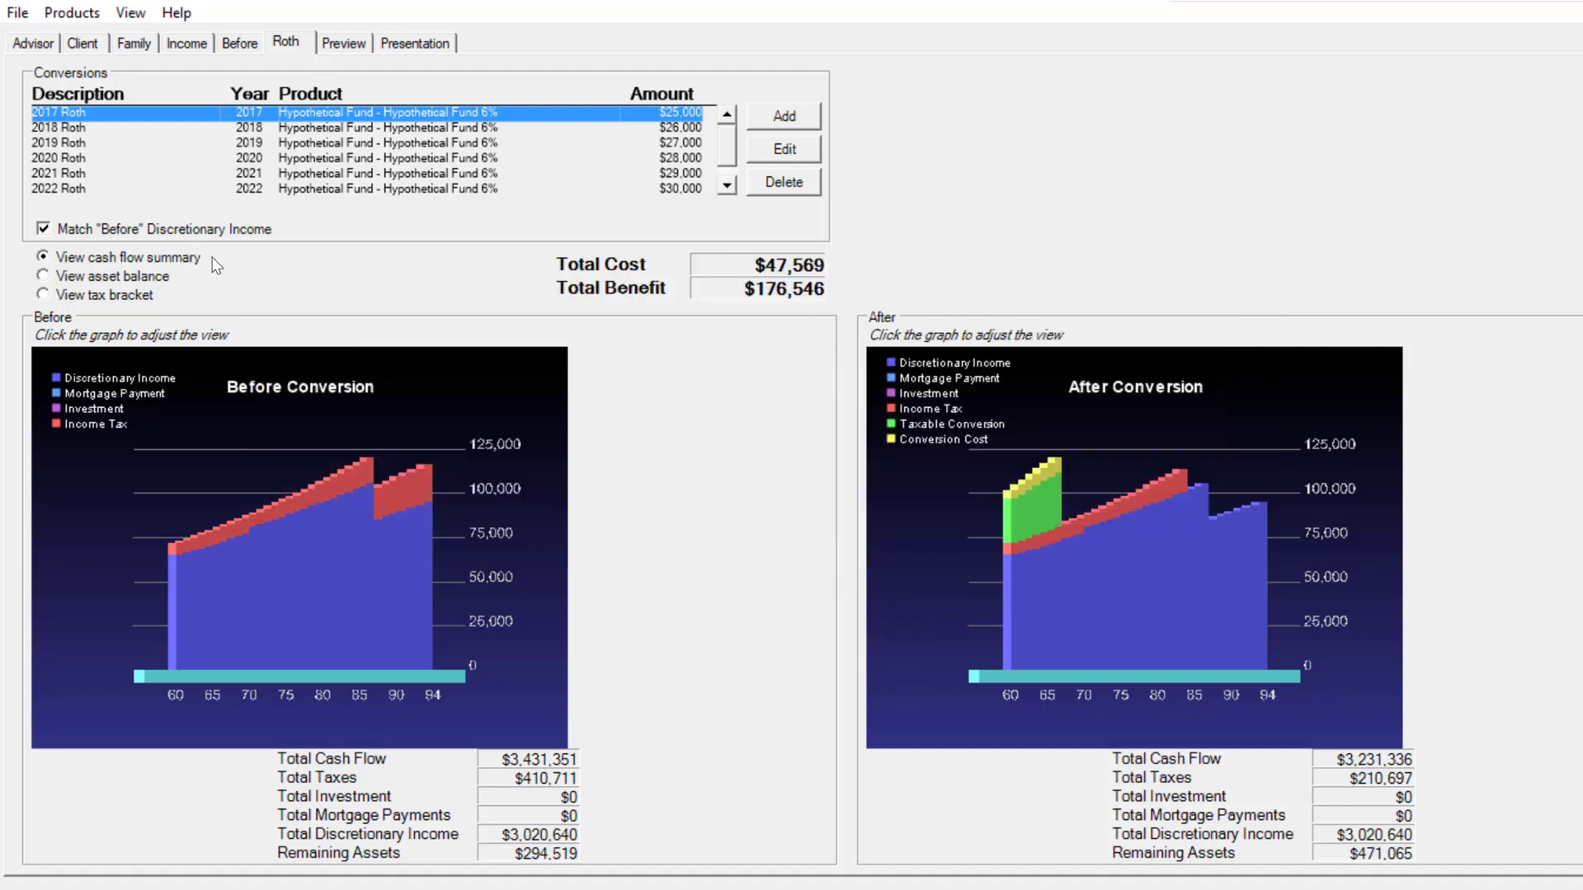
left_click(43, 295)
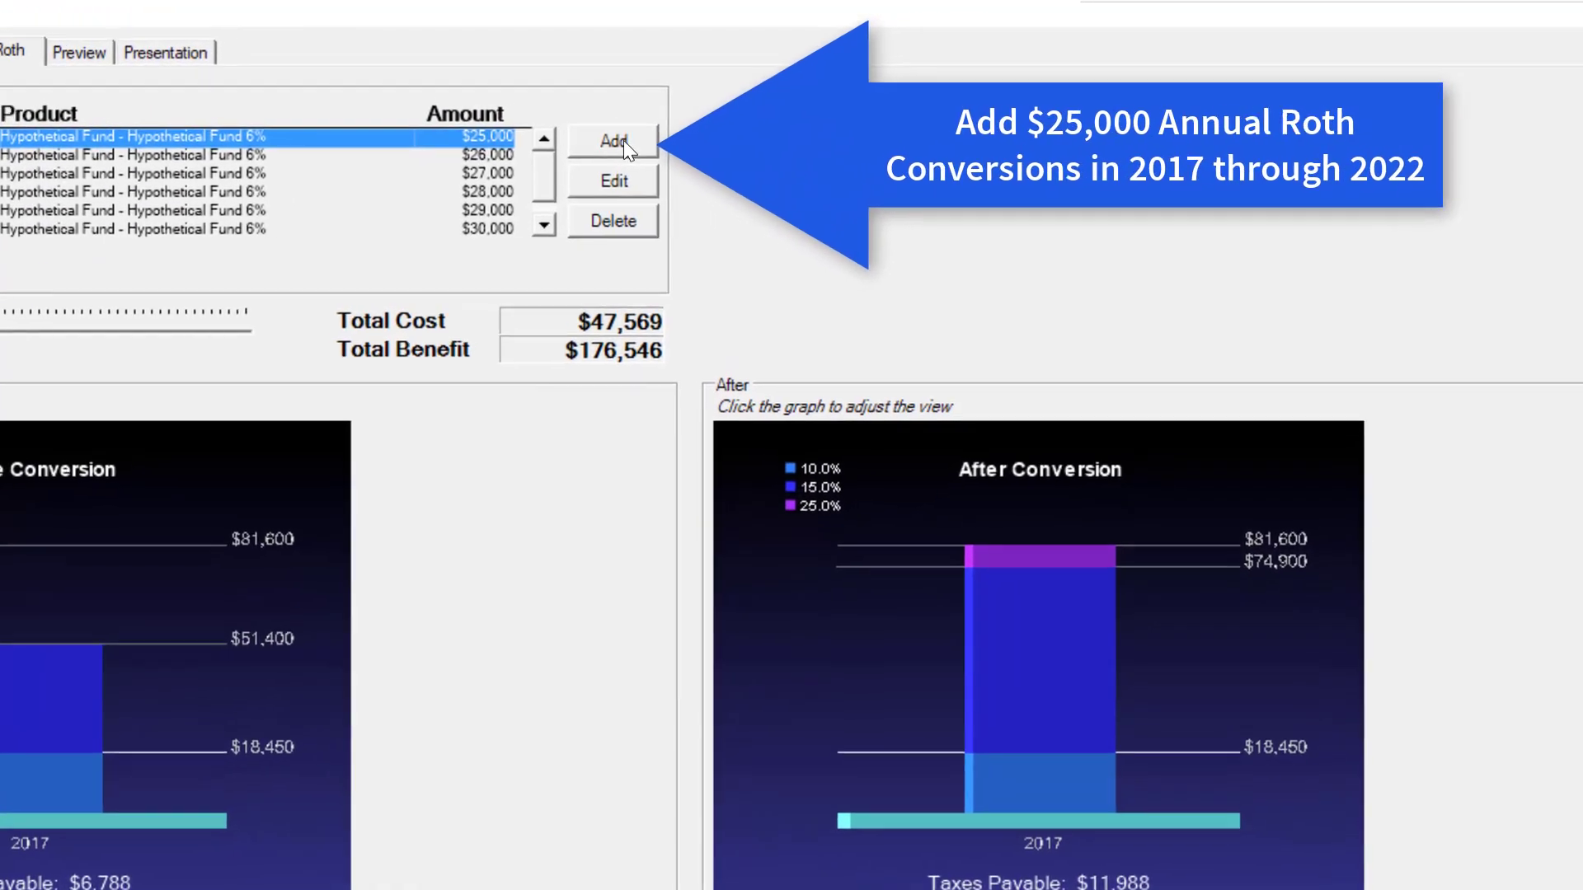
Step: Check the blank form for a new Roth conversion, and set the 2017 Roth conversion's amount to $24,000
left_click(608, 148)
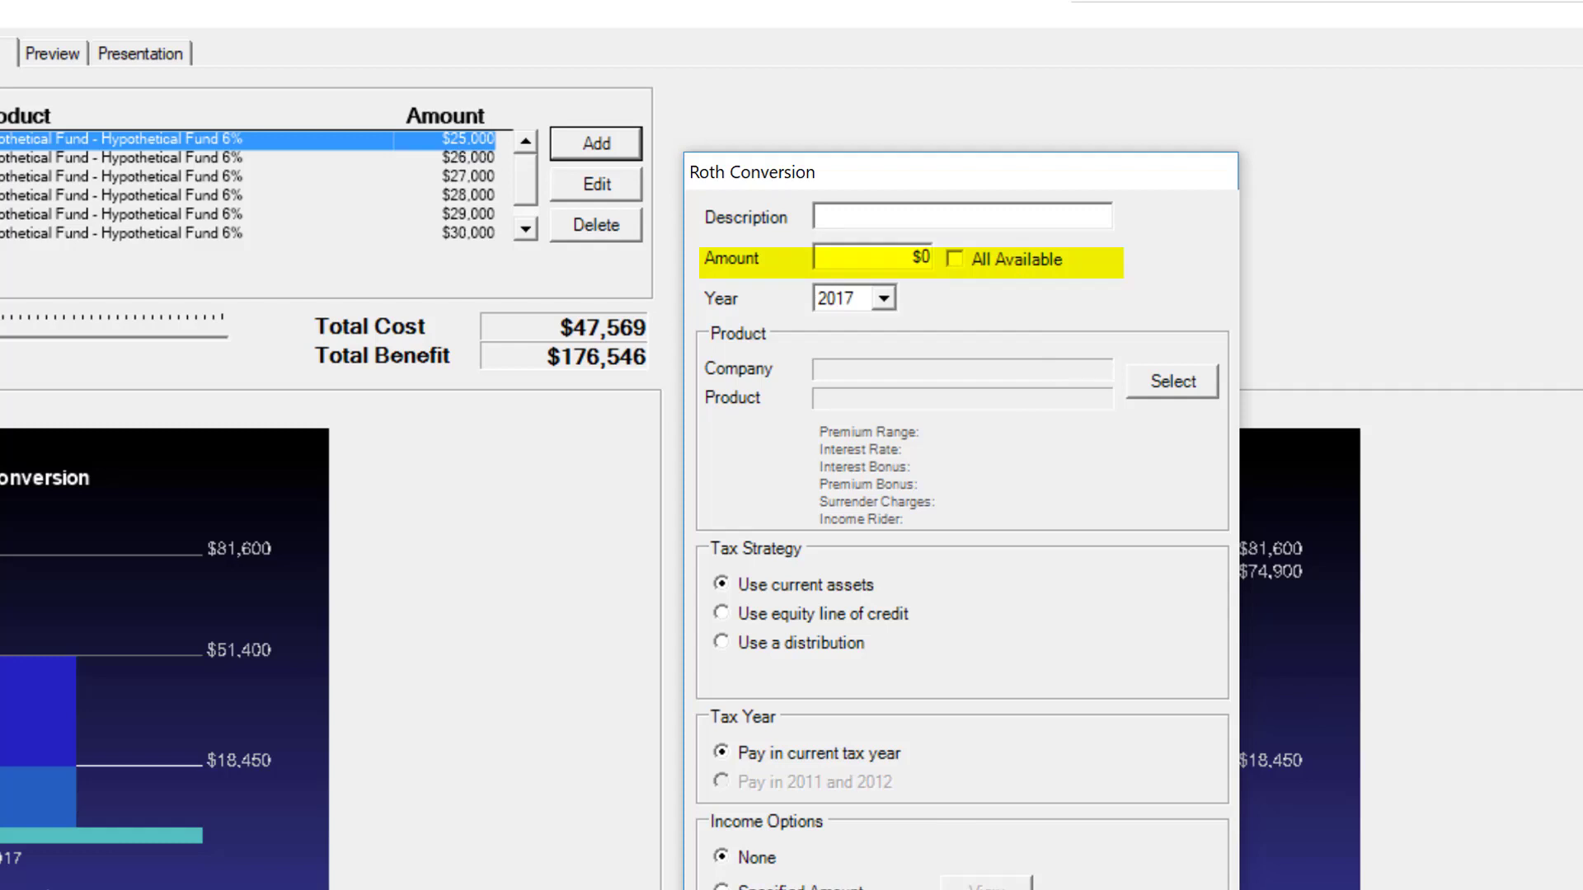
key("Escape")
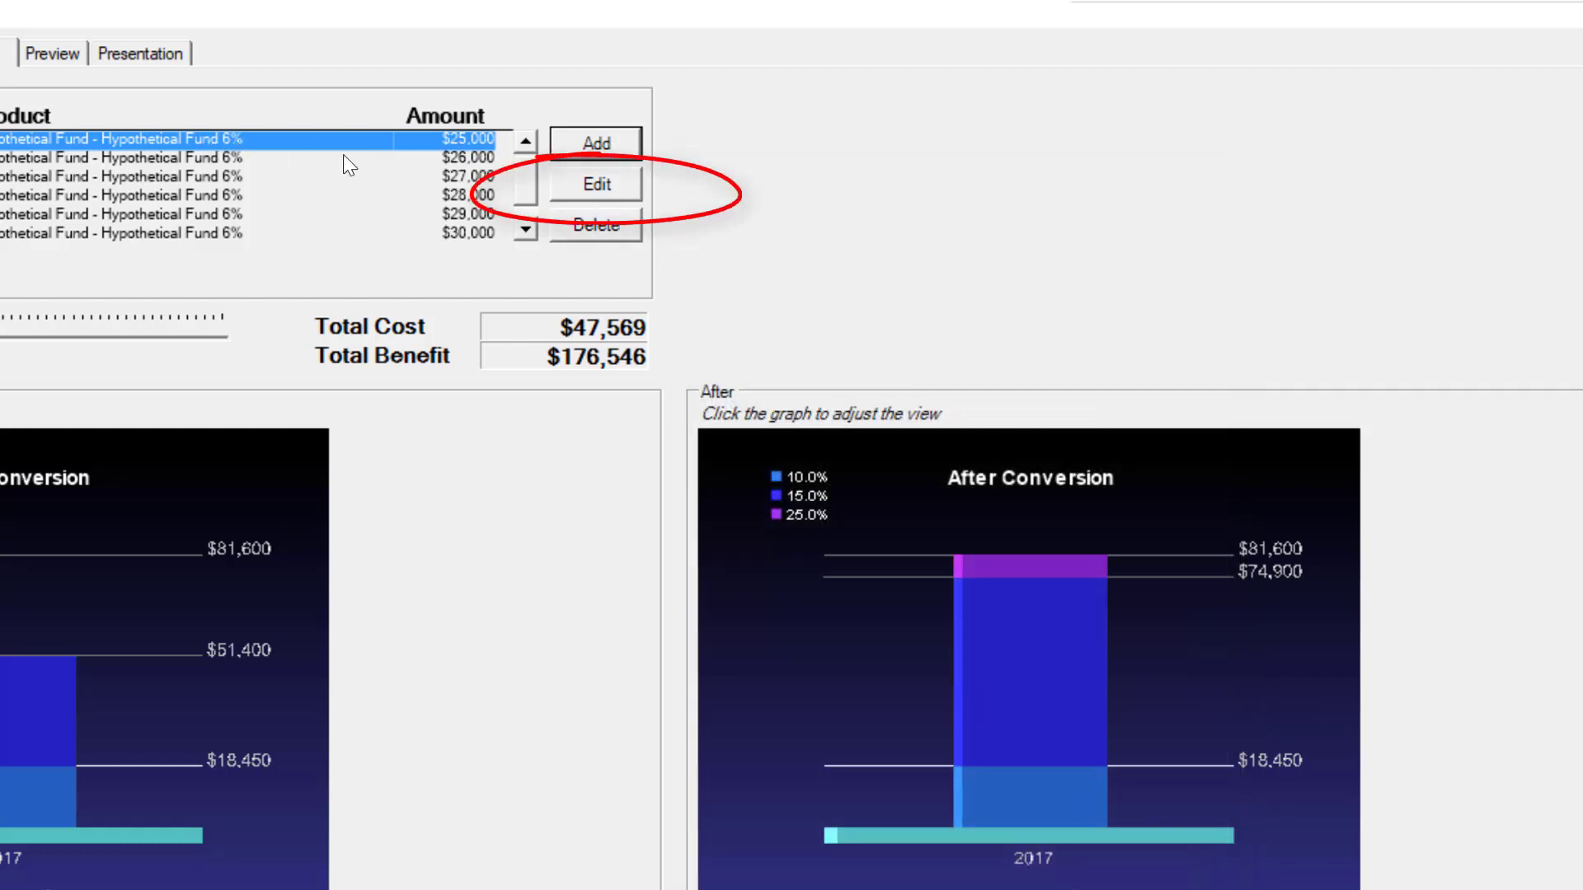
left_click(617, 192)
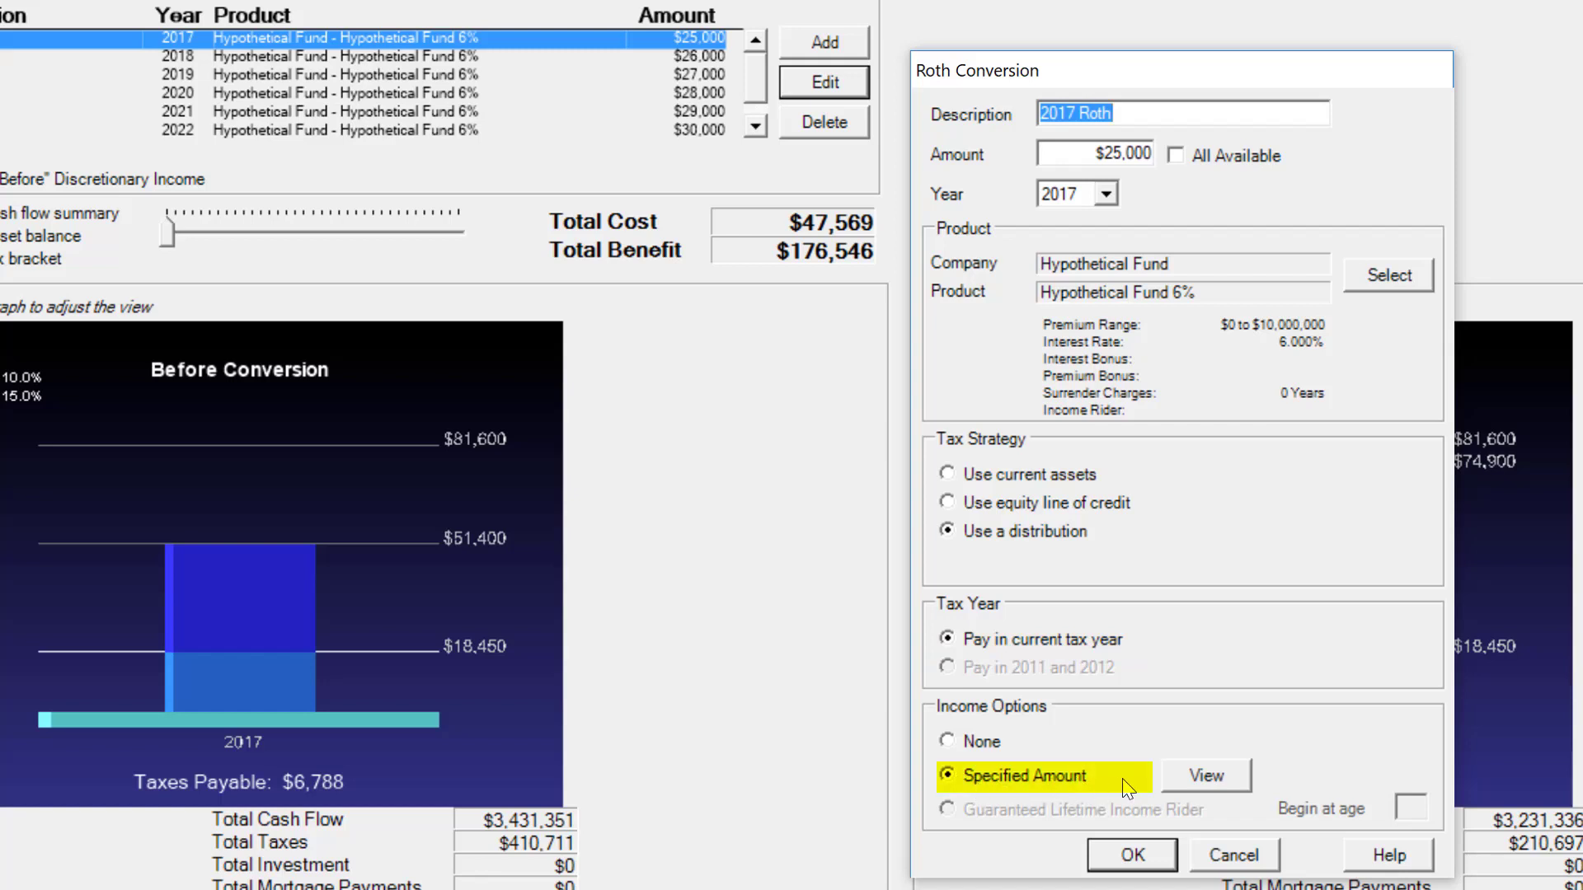
left_click(1147, 857)
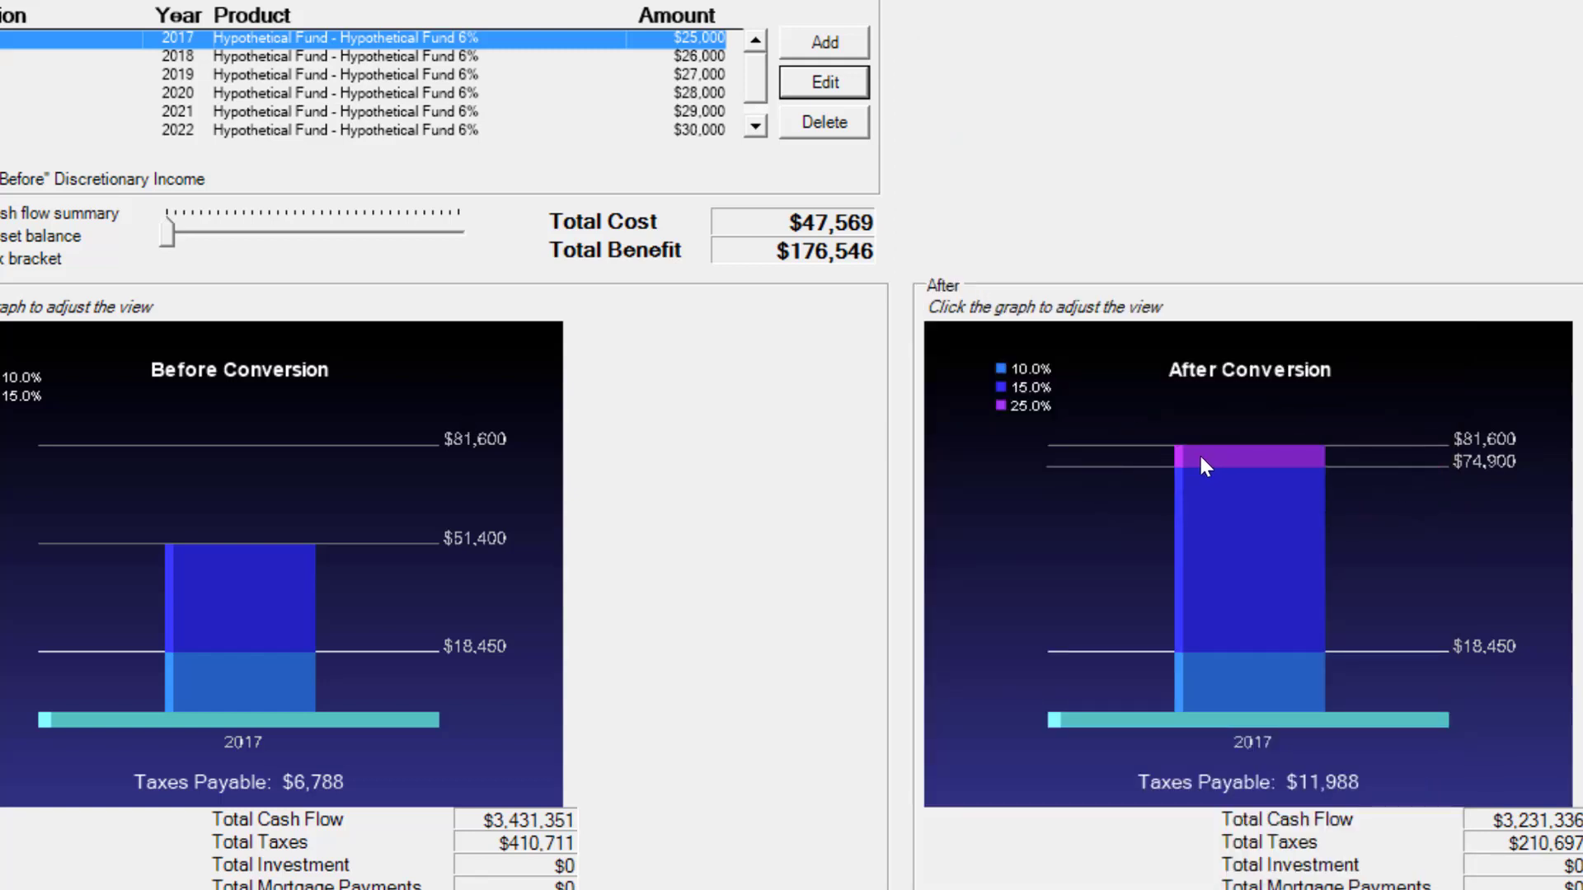
left_click(1248, 468)
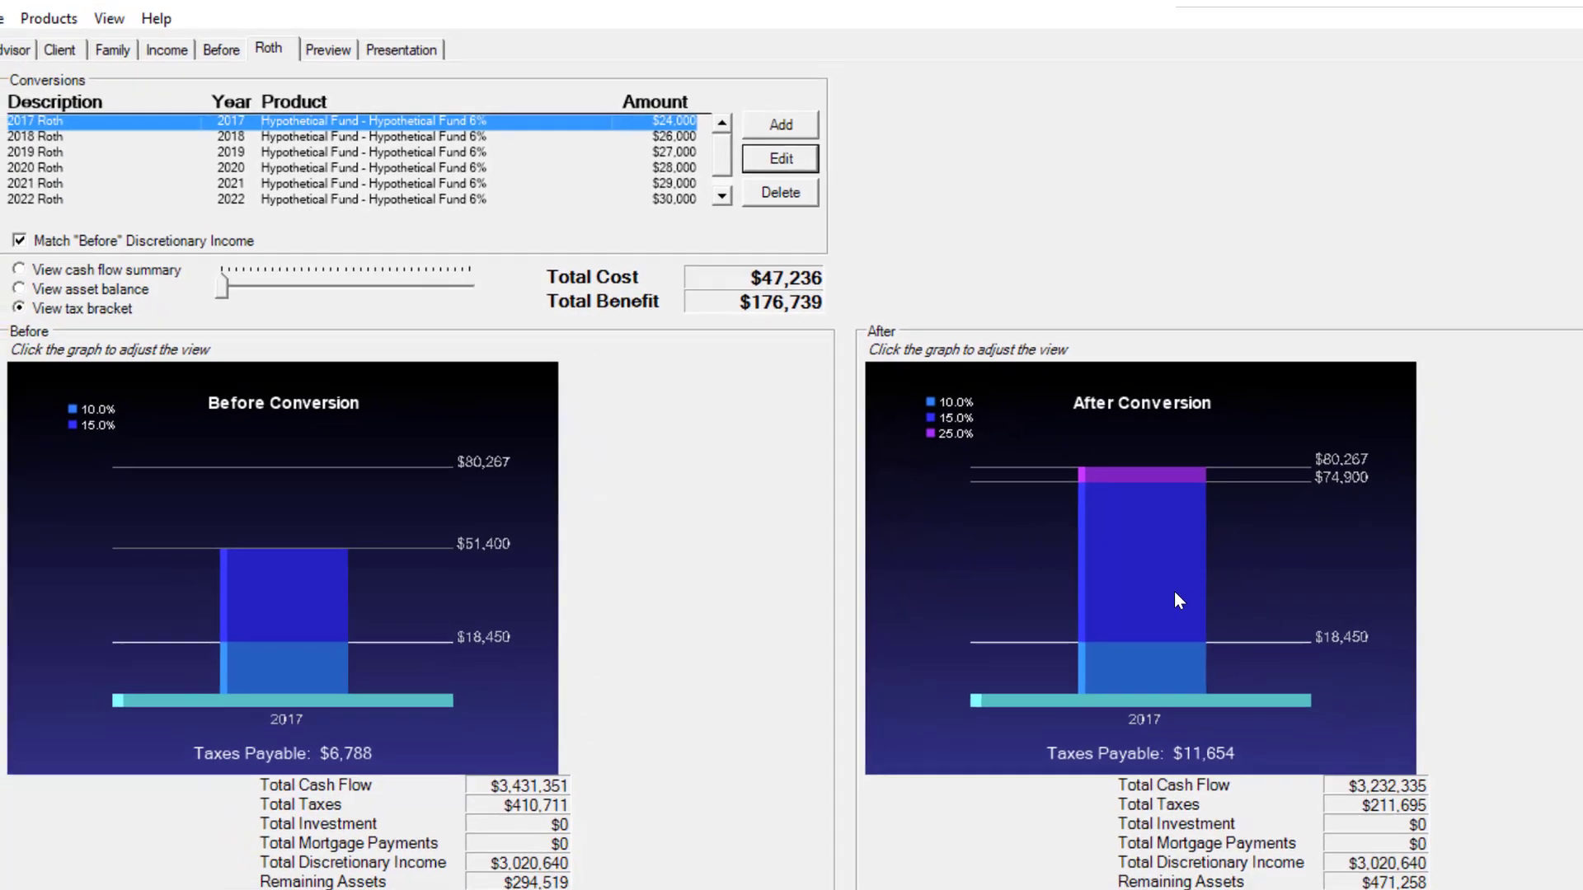
Step: Read the report preview's Roth IRA Conversion page for 2017 down to its footer
left_click(328, 50)
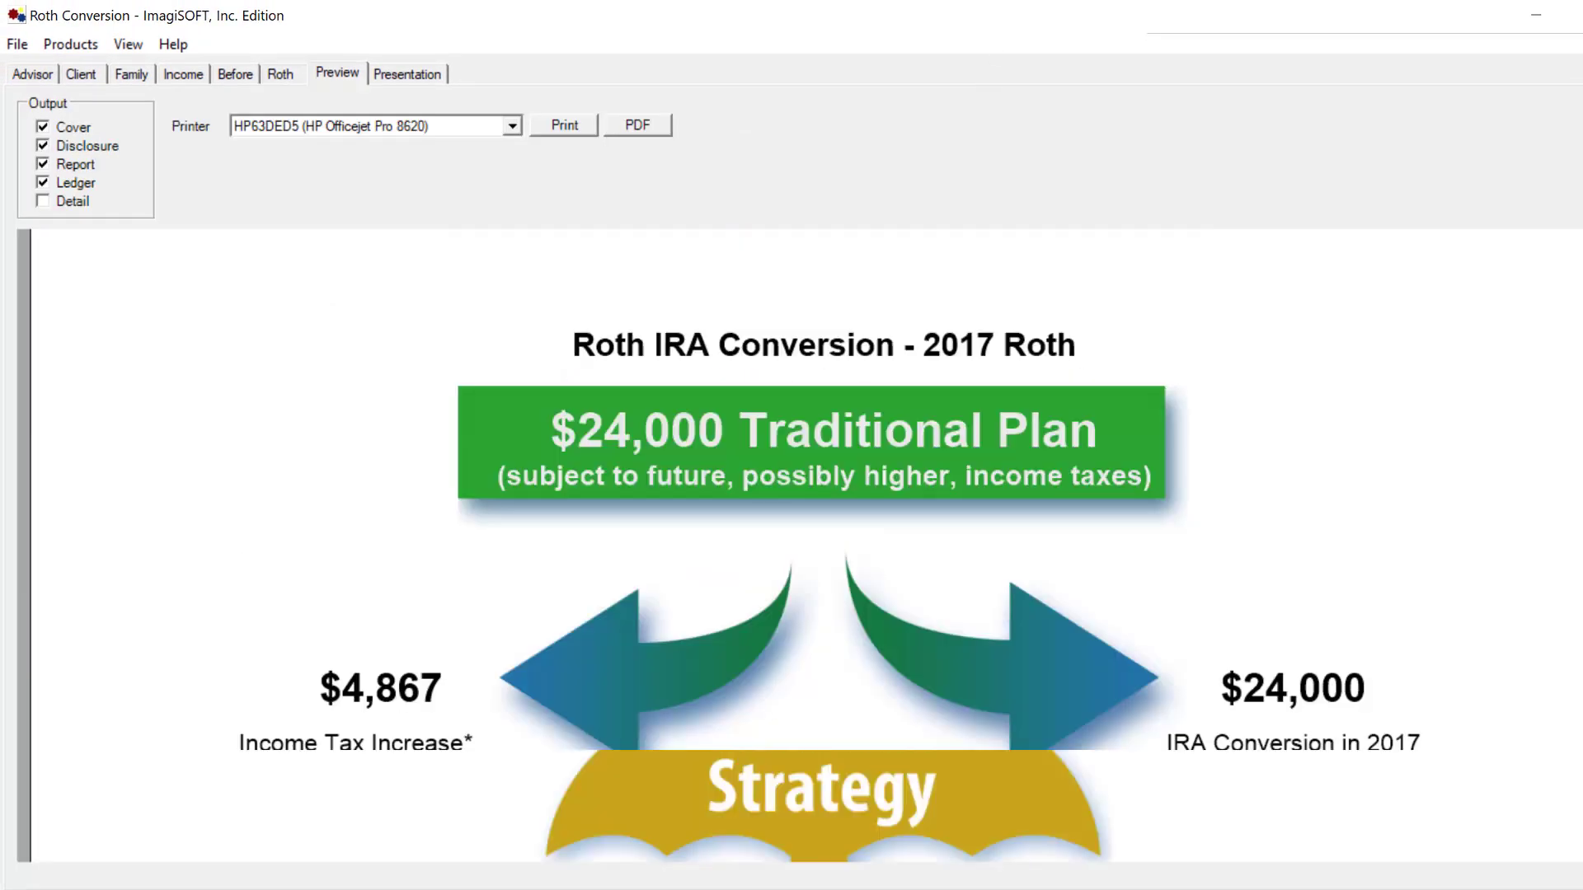
scroll(1291, 615, "down", 1)
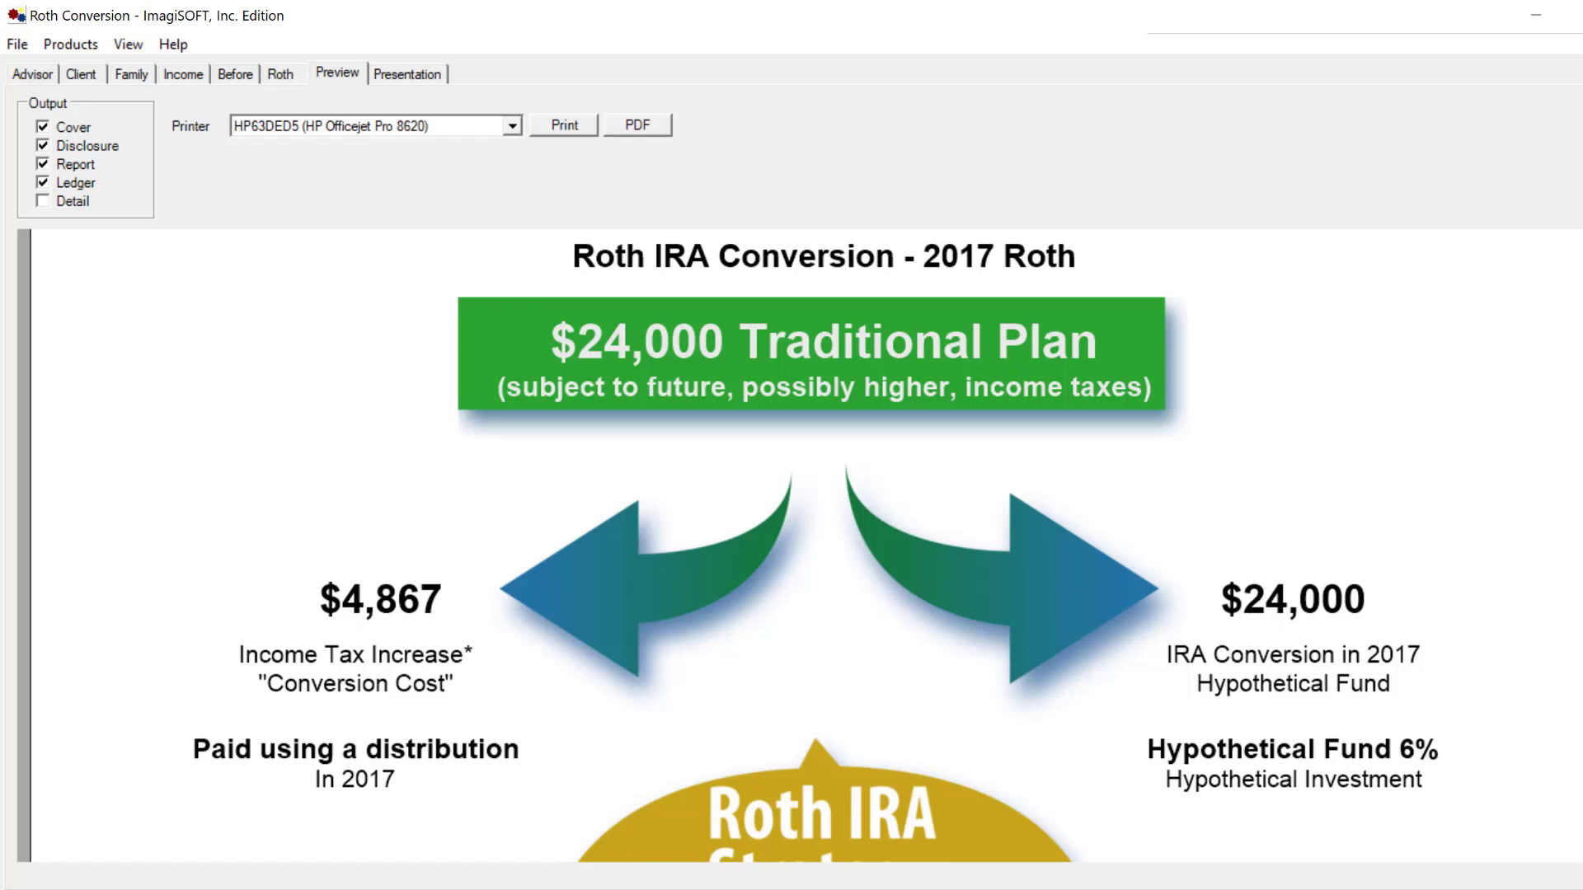
scroll(806, 544, "down", 4)
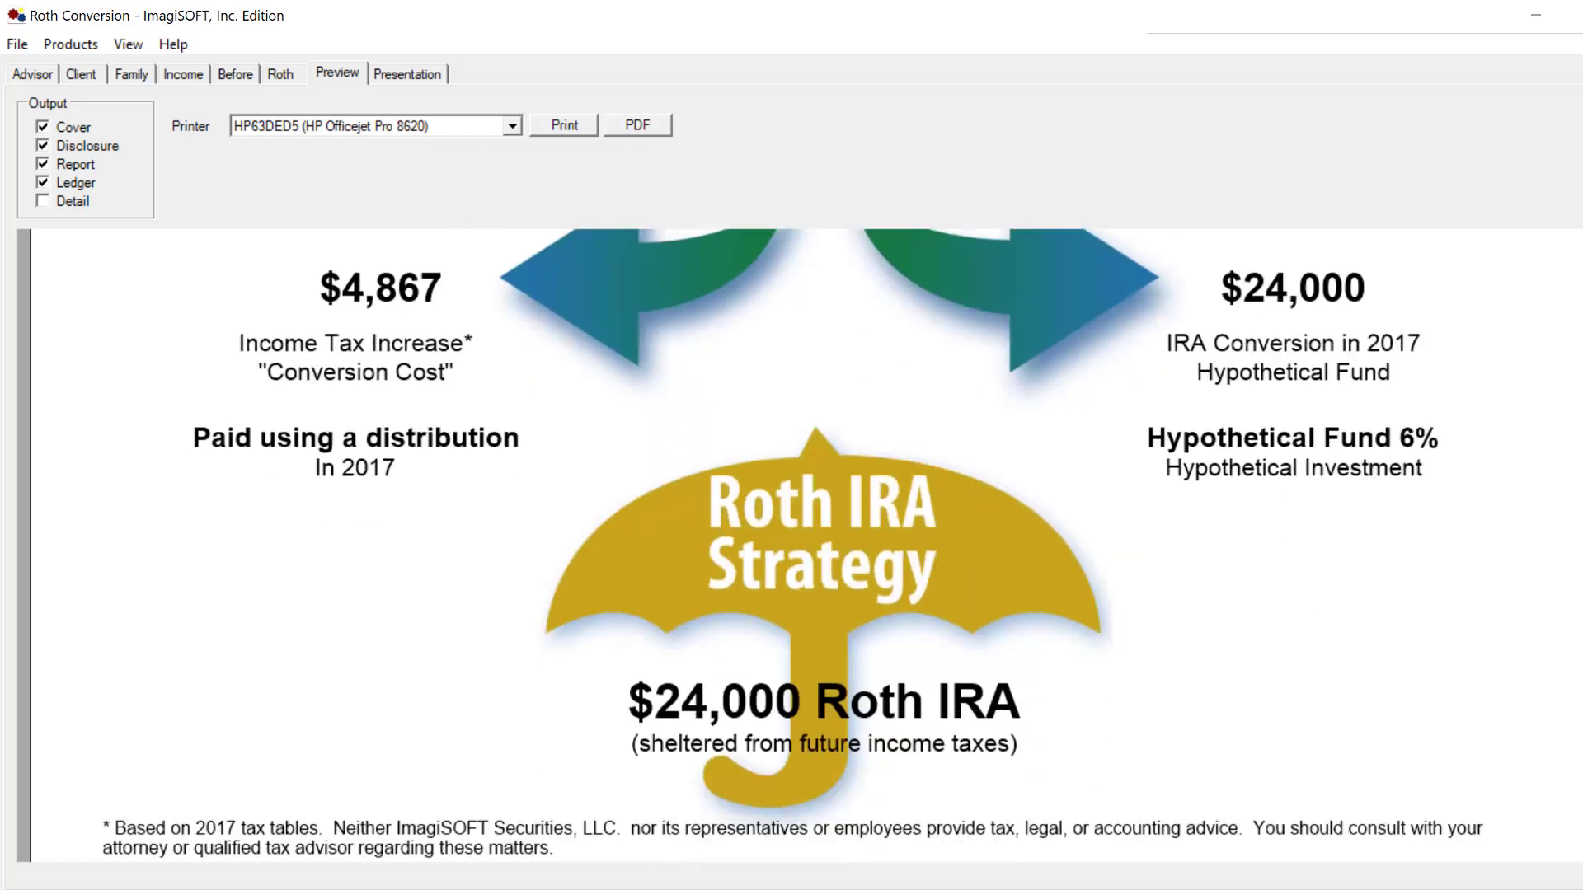
scroll(1002, 566, "down", 2)
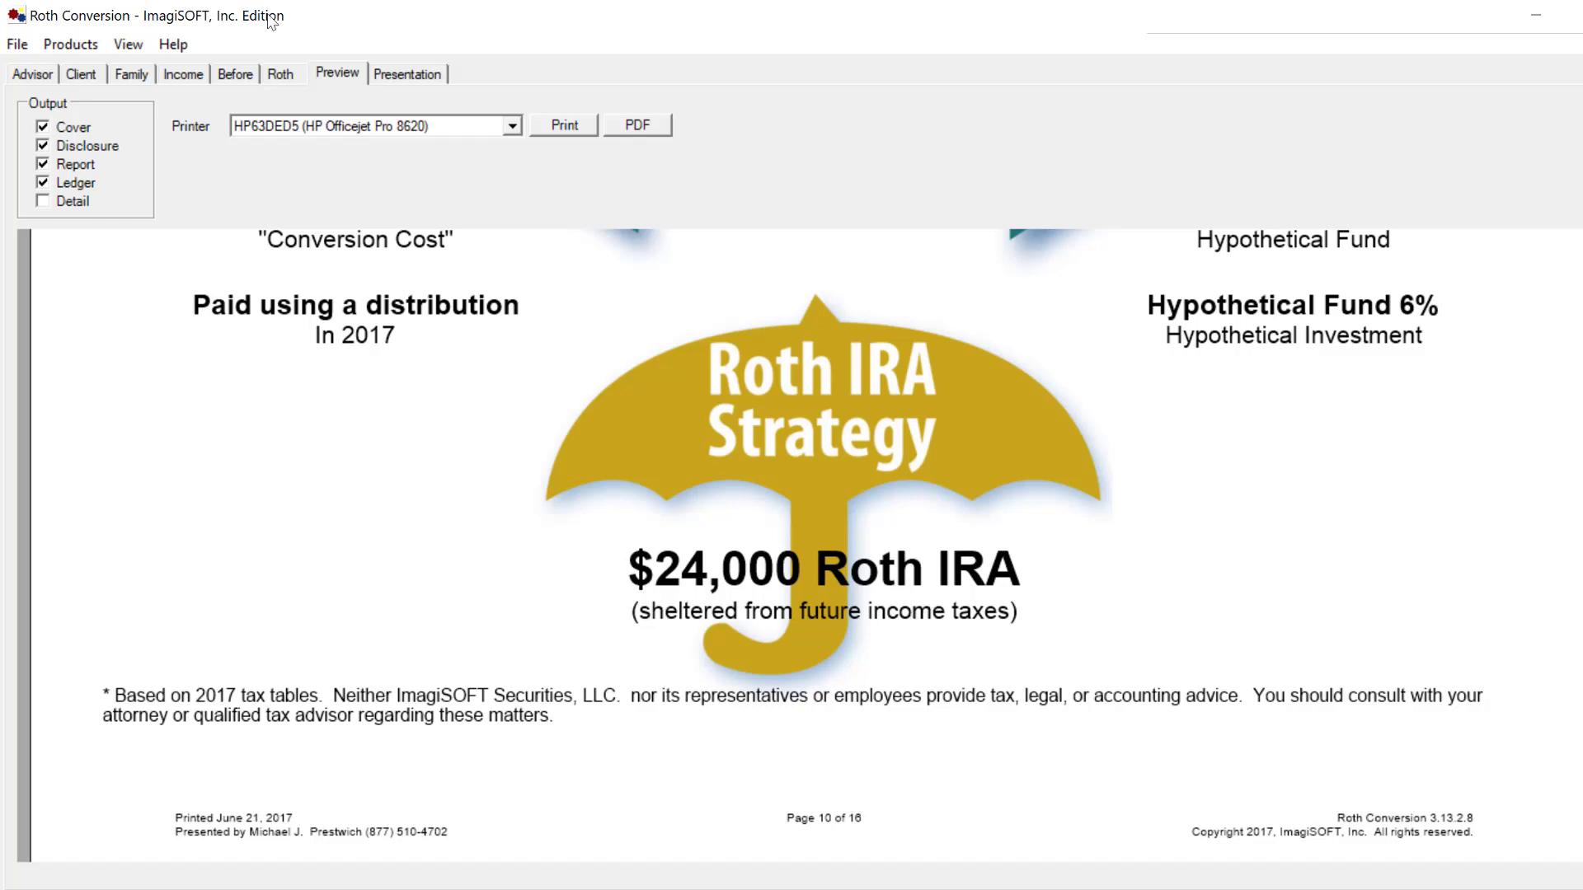
Step: Check the client's wages on the income data, and show the Roth conversion graphs as a cash flow summary
left_click(280, 73)
left_click(65, 158)
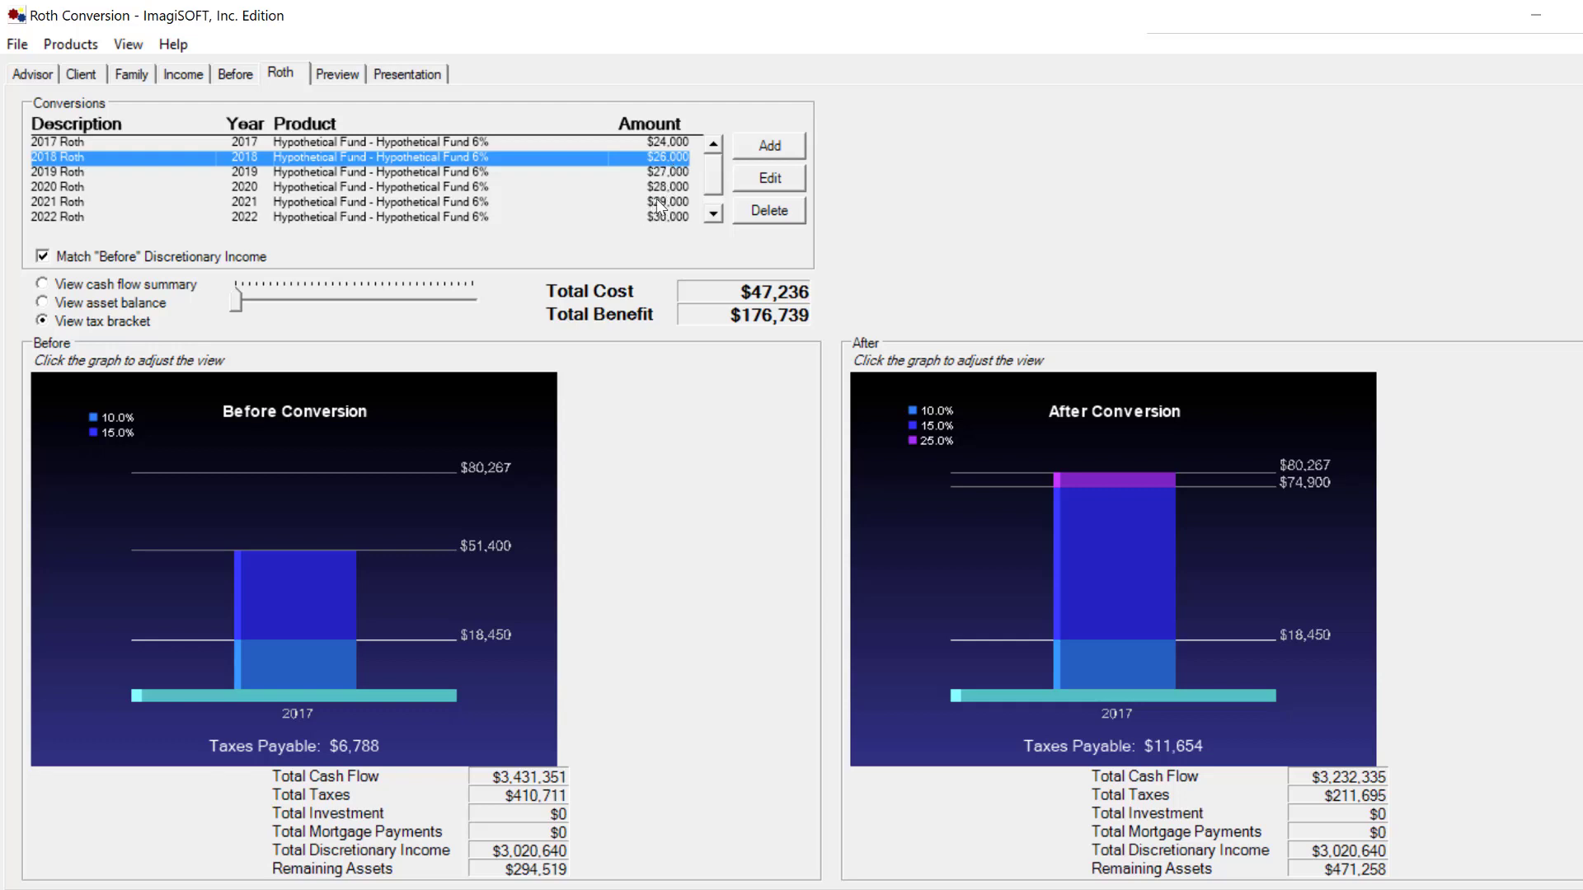
left_click(181, 77)
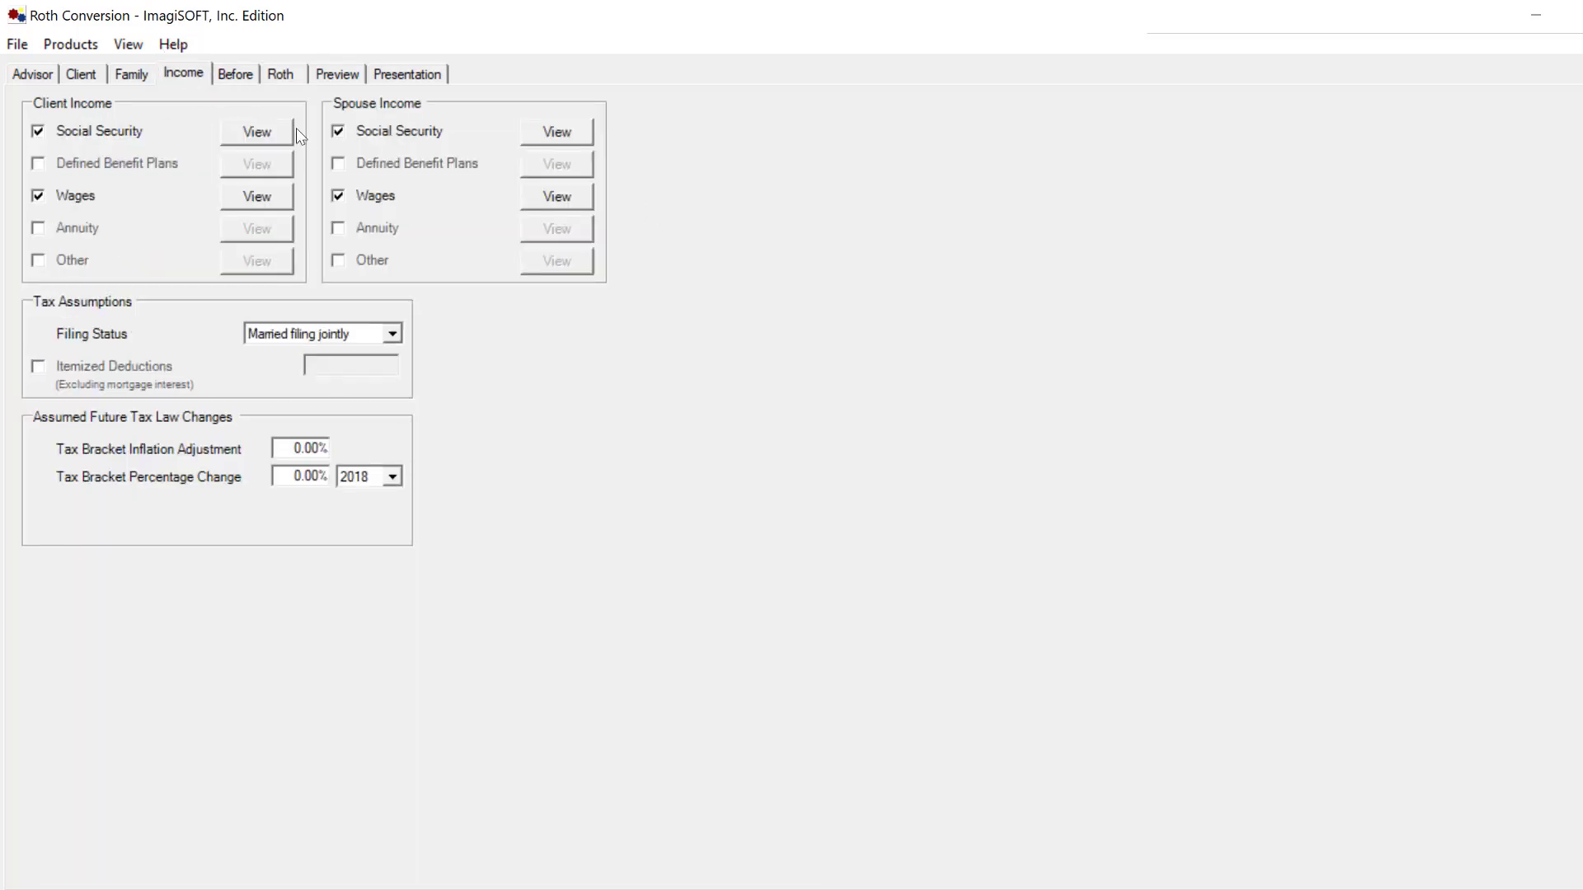
left_click(259, 197)
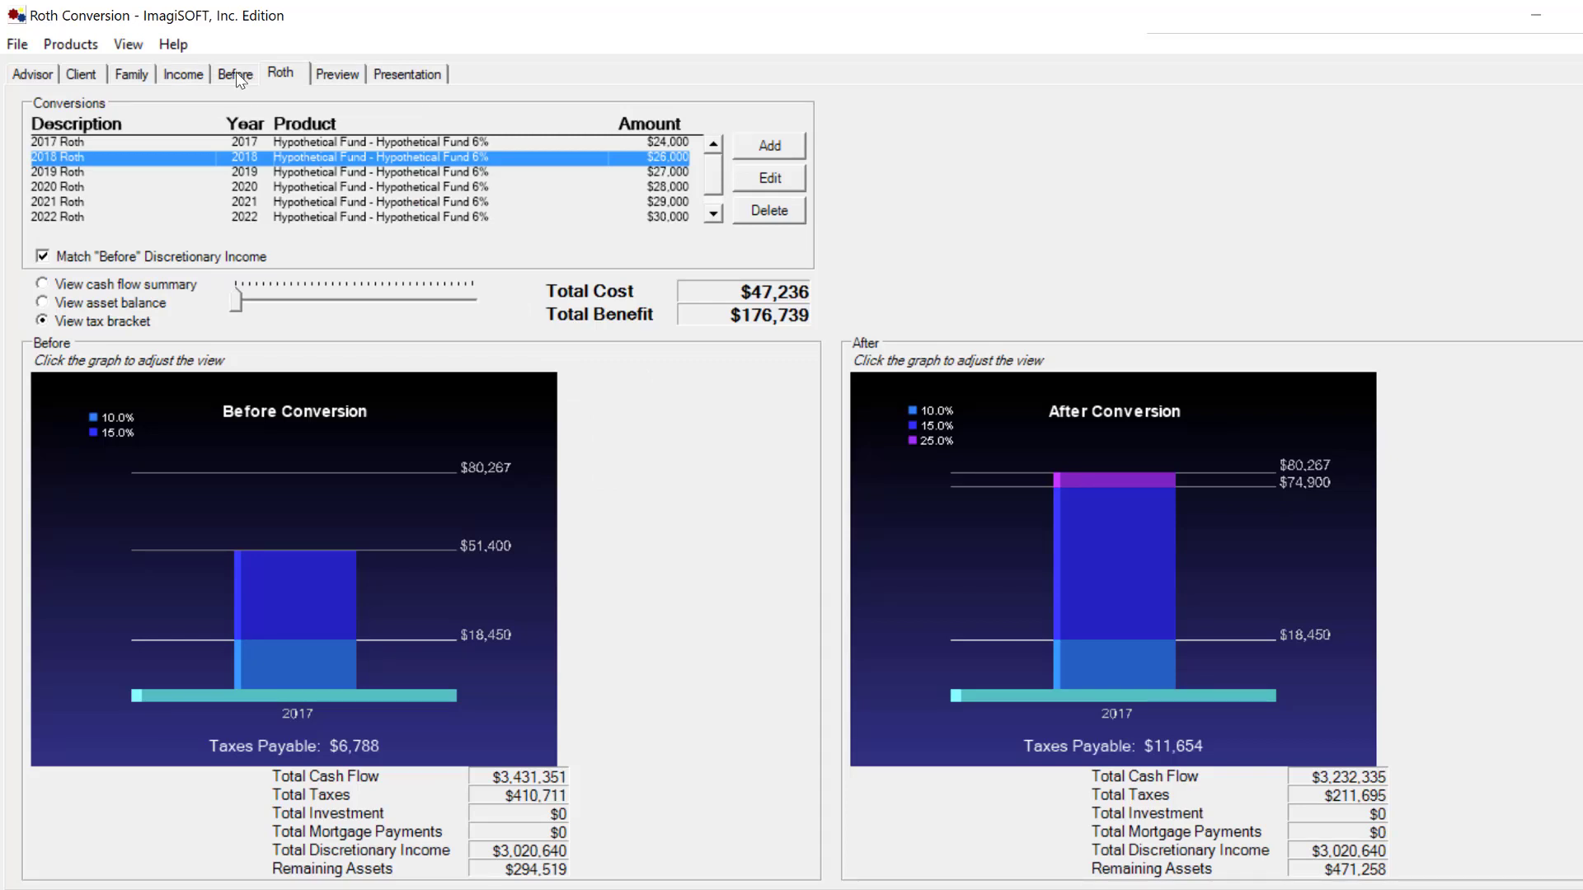
left_click(46, 283)
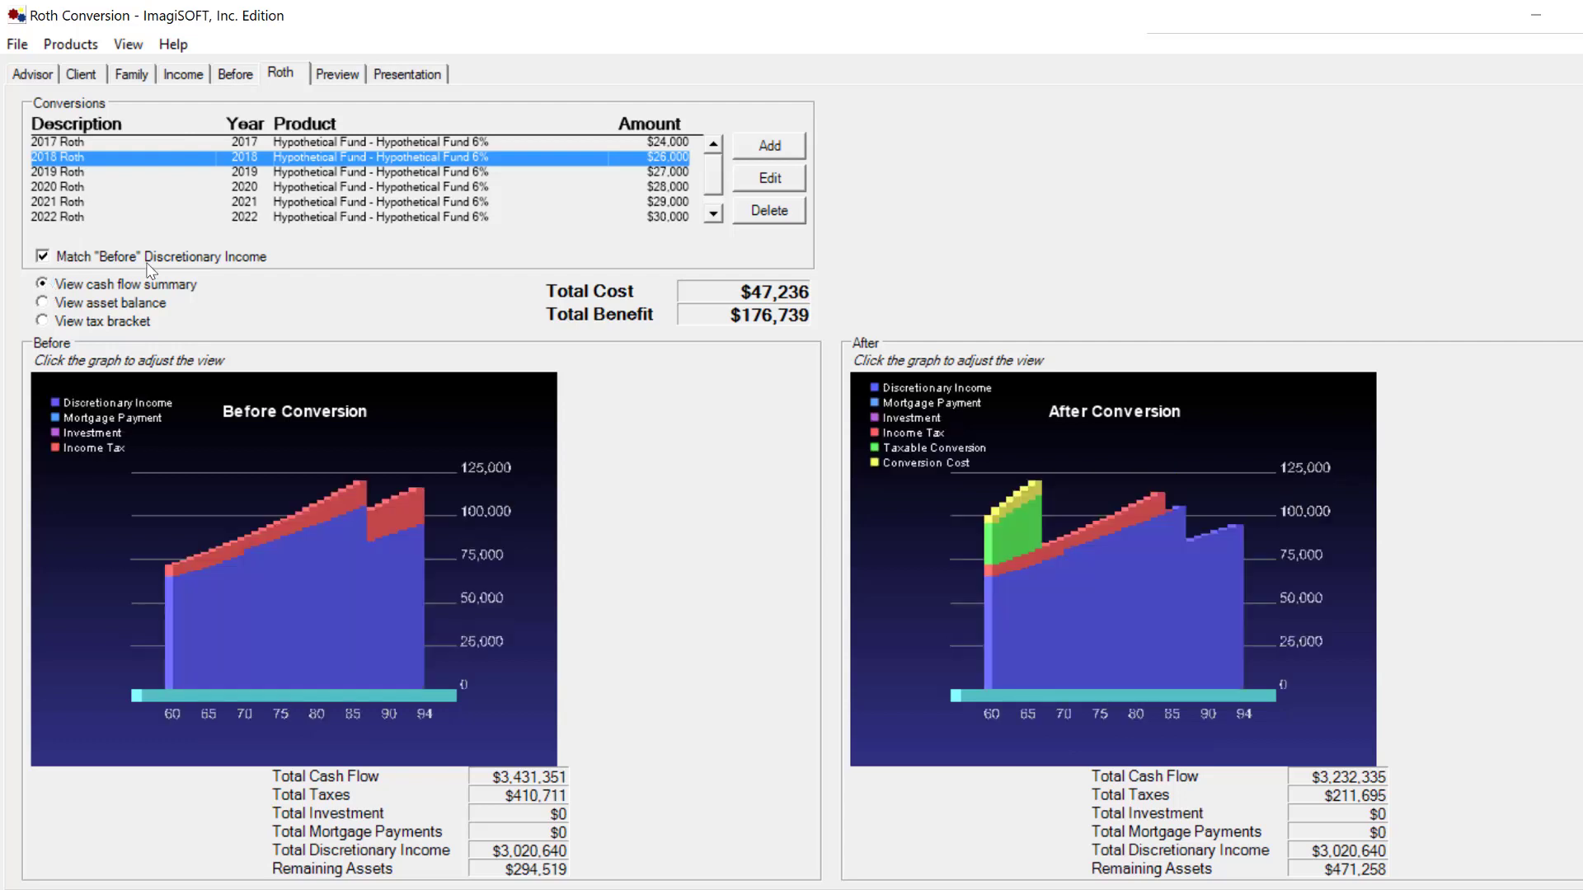
Step: Find the IRA withdrawals needed for a desired income of $72,000 increasing 2% yearly from age 60, and accept the proposed withdrawals
left_click(235, 73)
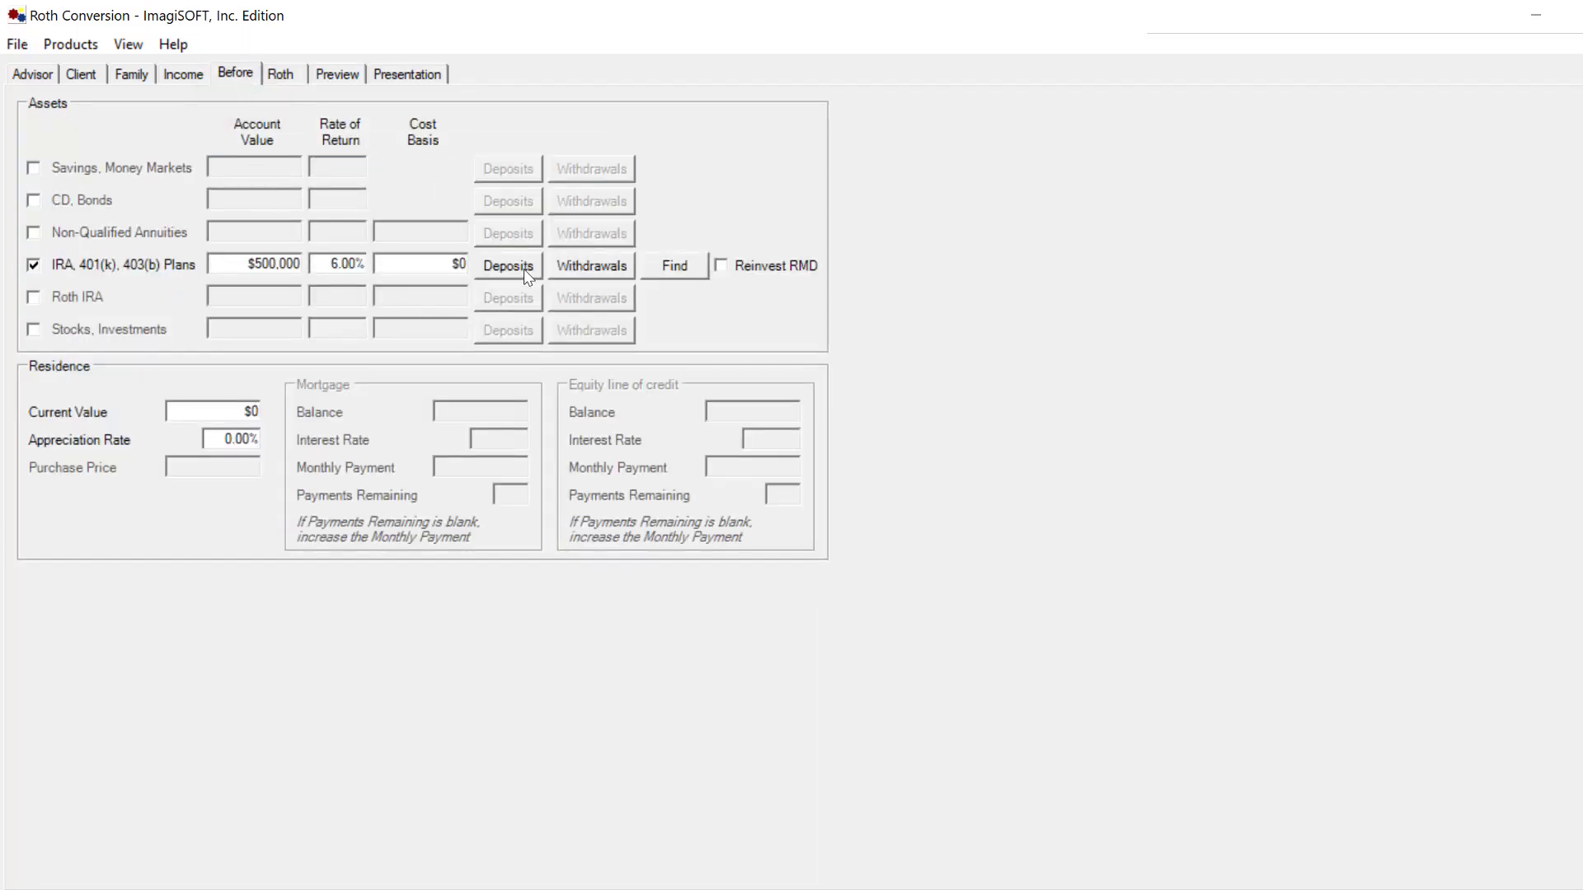
left_click(686, 269)
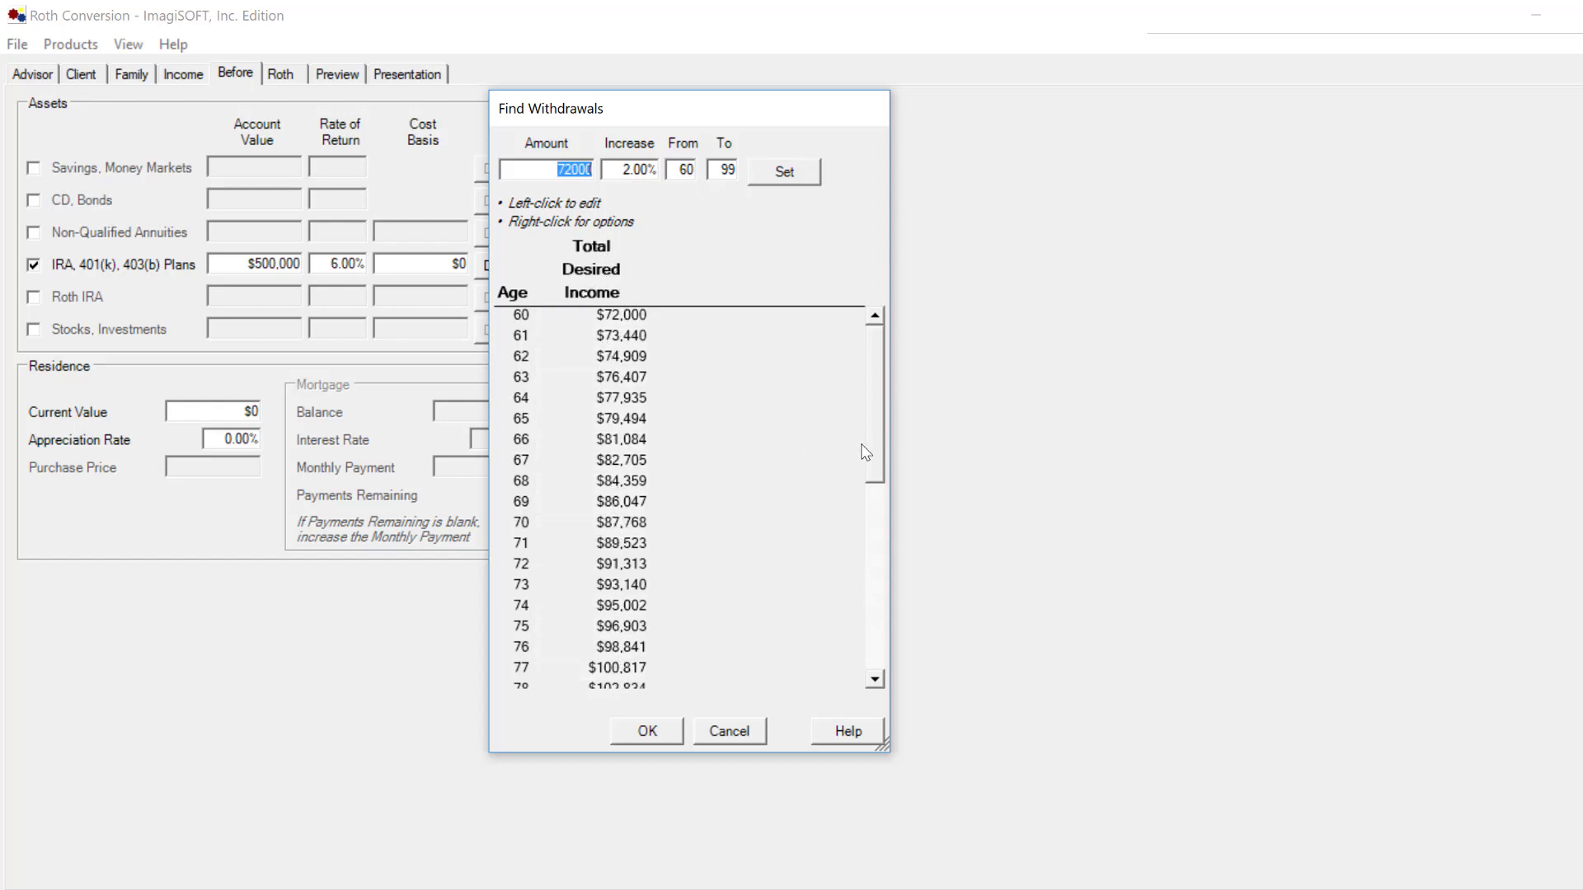
mouse_move(871, 458)
left_mouse_down()
mouse_move(865, 653)
mouse_move(874, 440)
left_mouse_up()
left_click(647, 736)
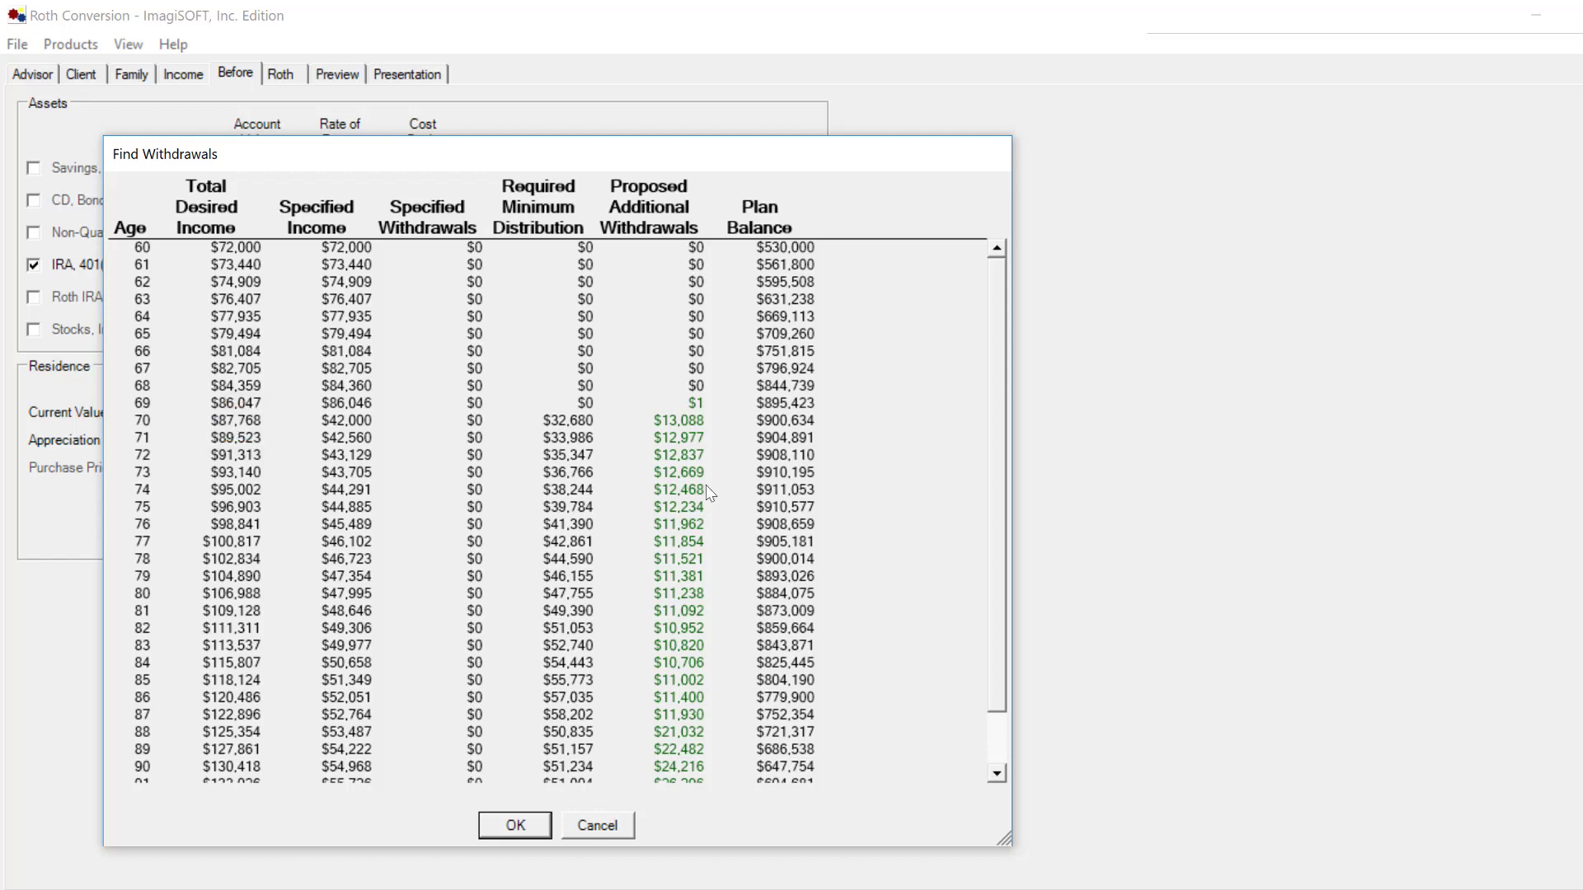
left_click(996, 773)
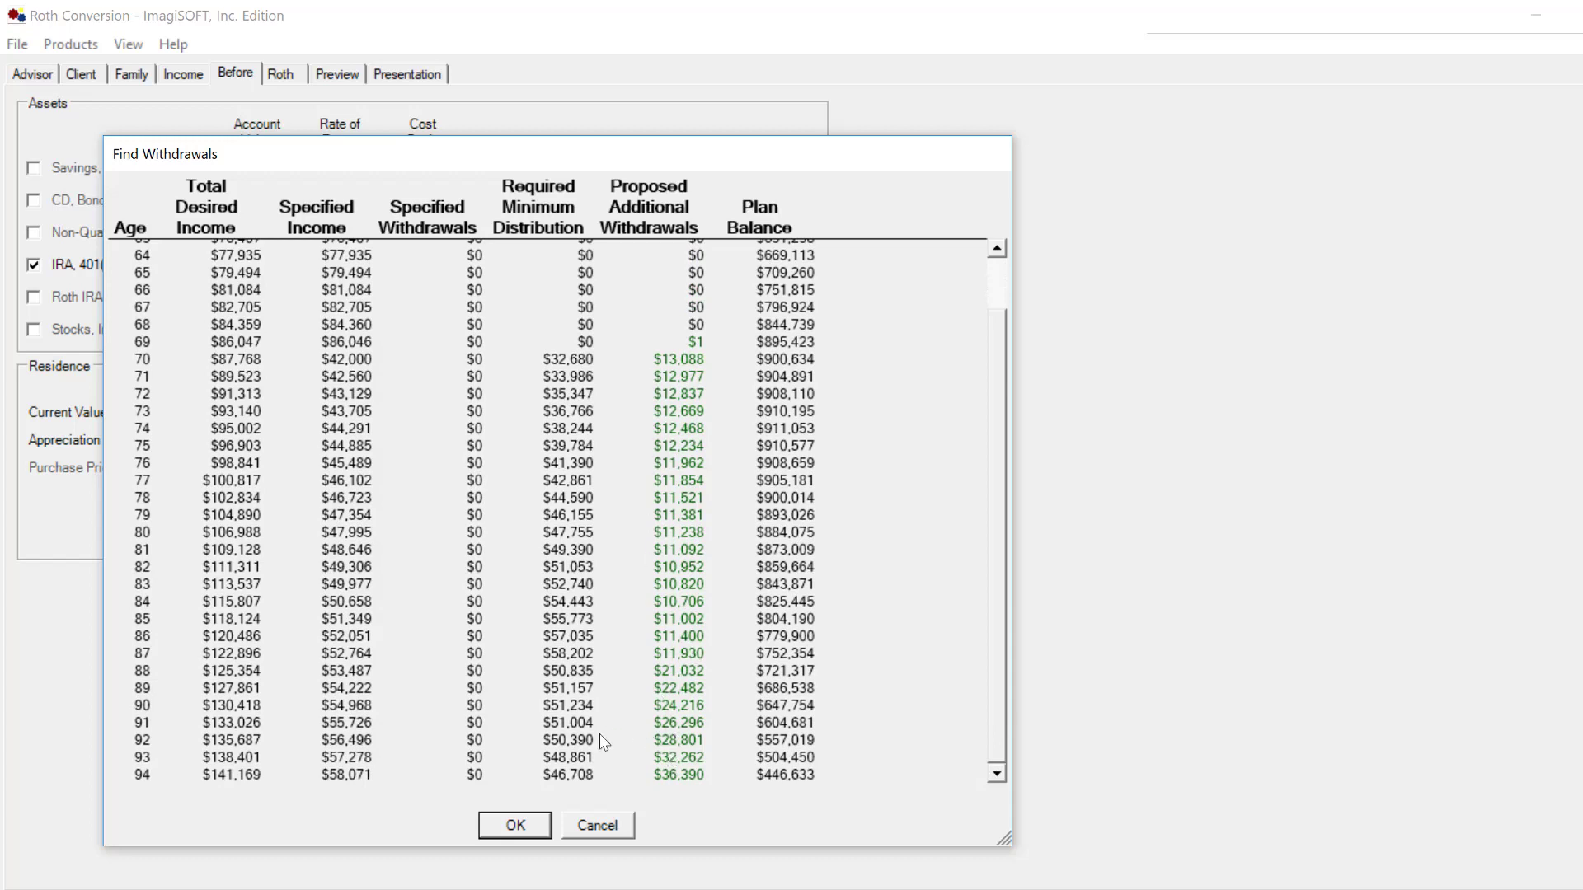
left_click(515, 827)
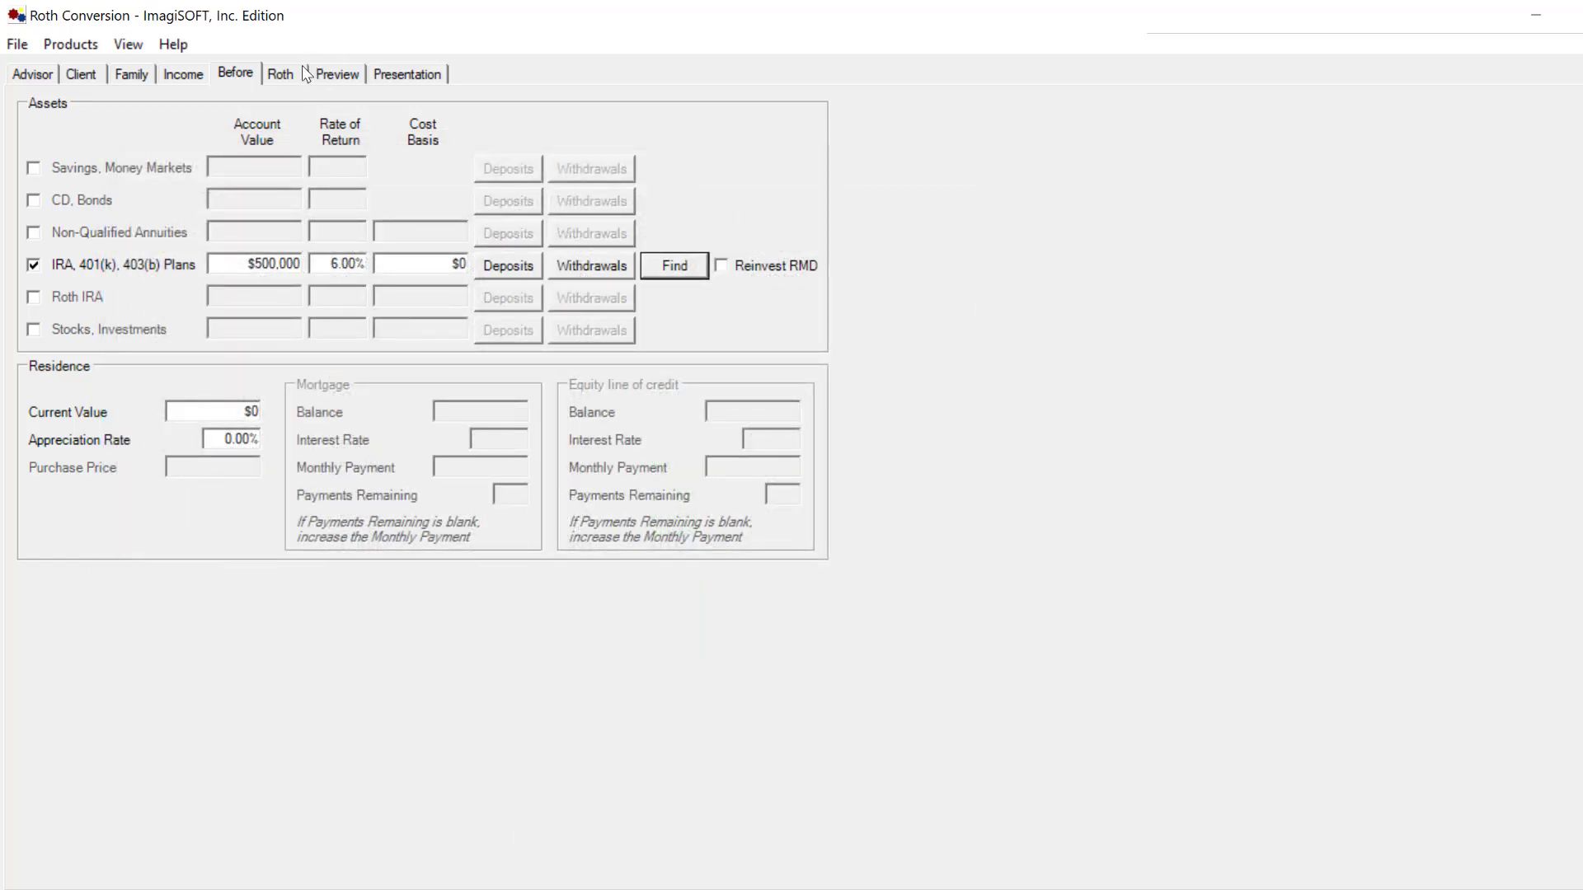
Step: Compare the before and after Roth conversion graphs, and read the report preview's cover and Disclosure Page
left_click(281, 79)
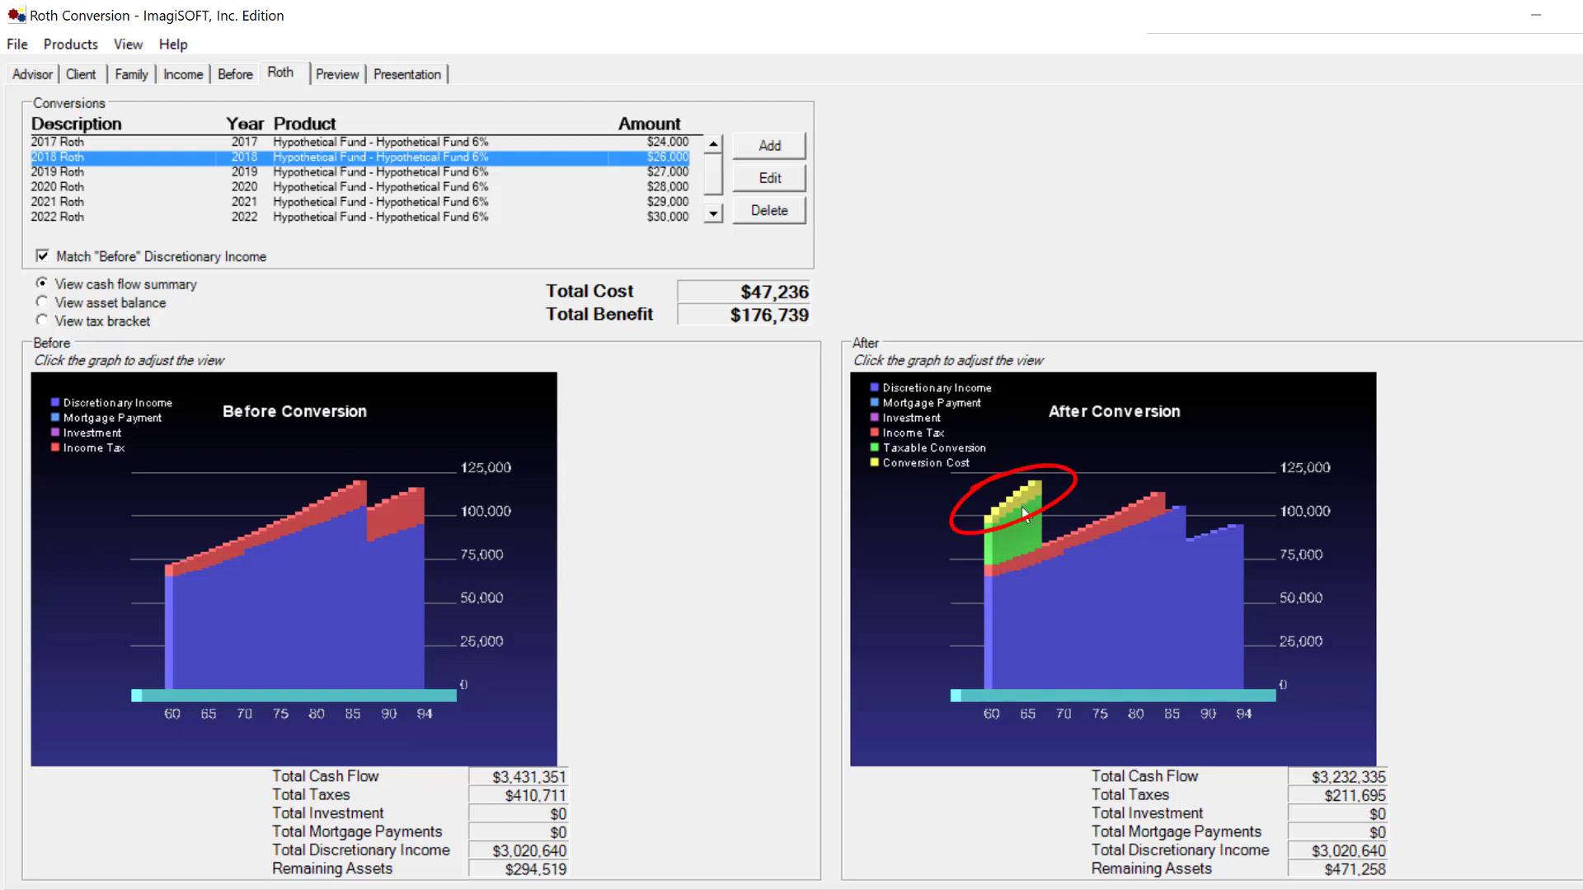
left_click(339, 72)
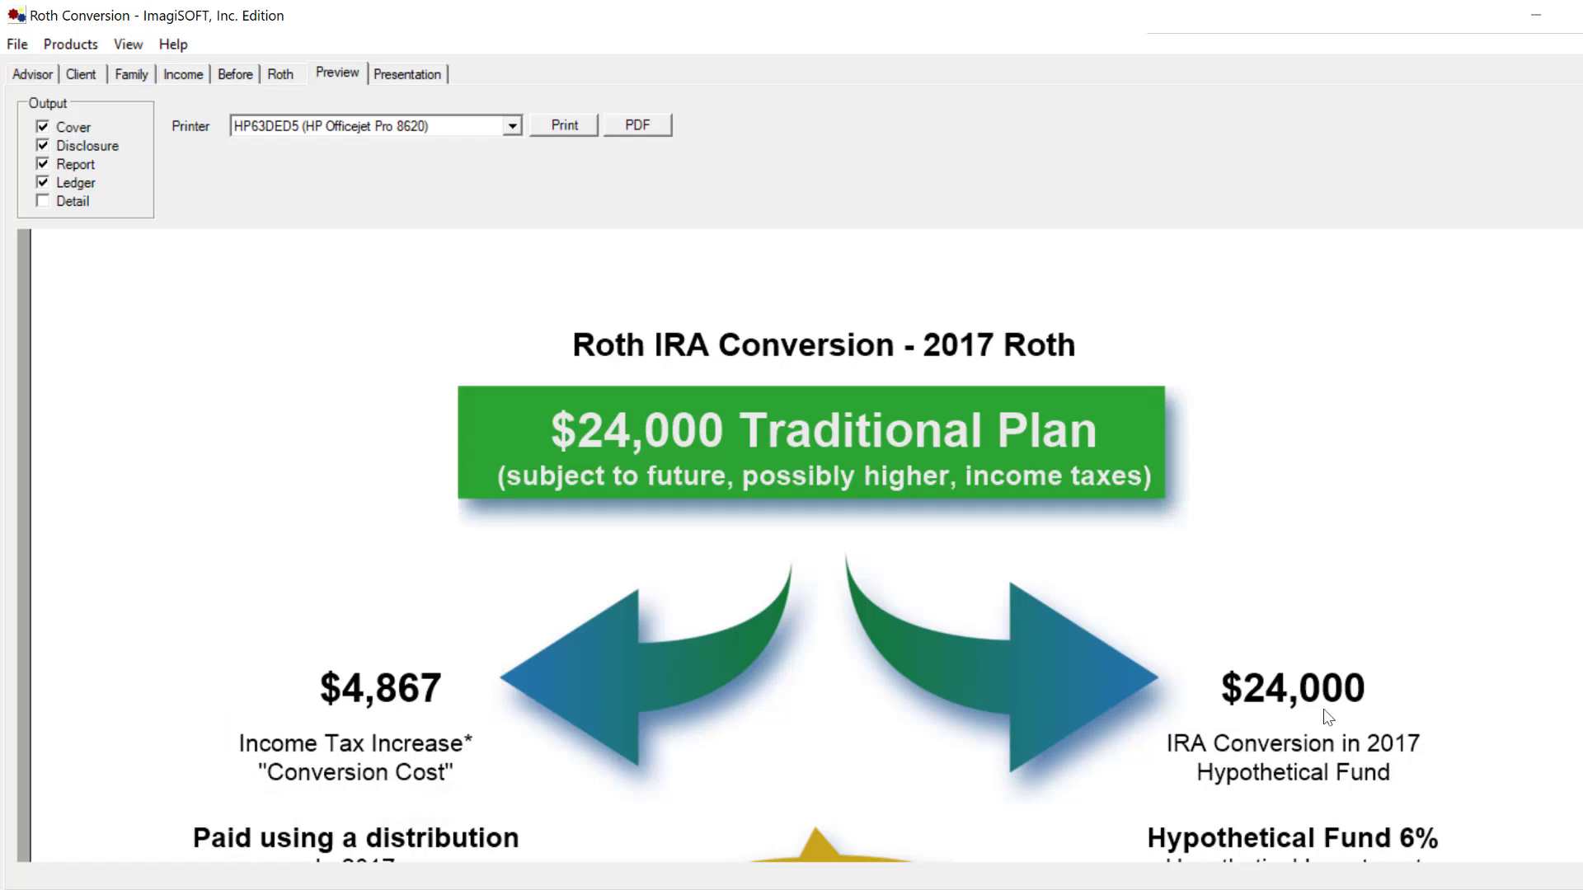
scroll(1319, 687, "up", 15)
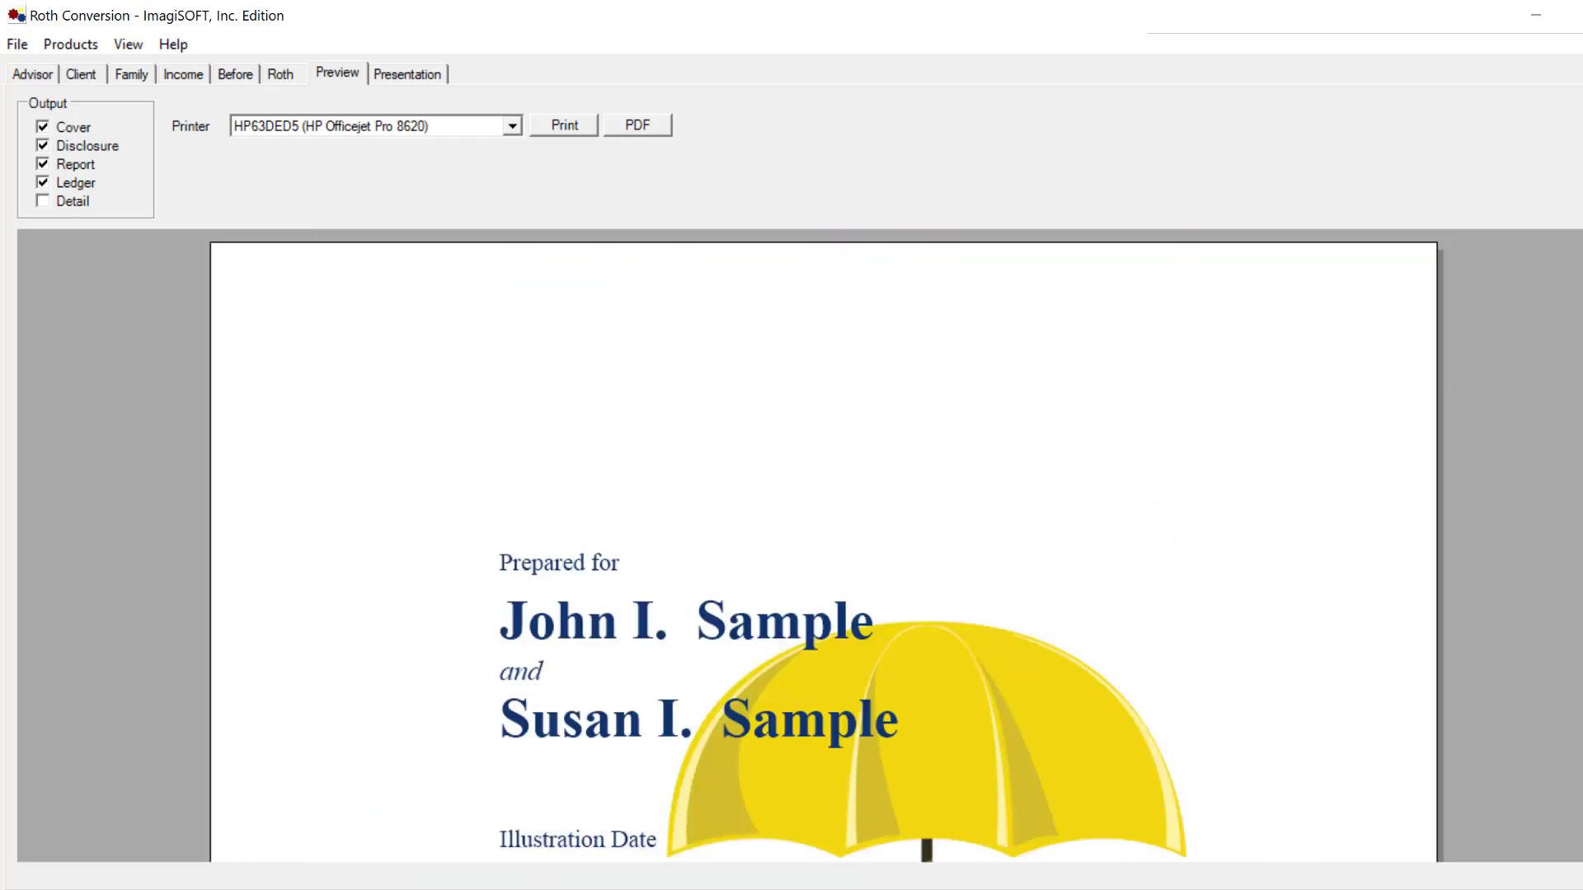
scroll(824, 544, "down", 10)
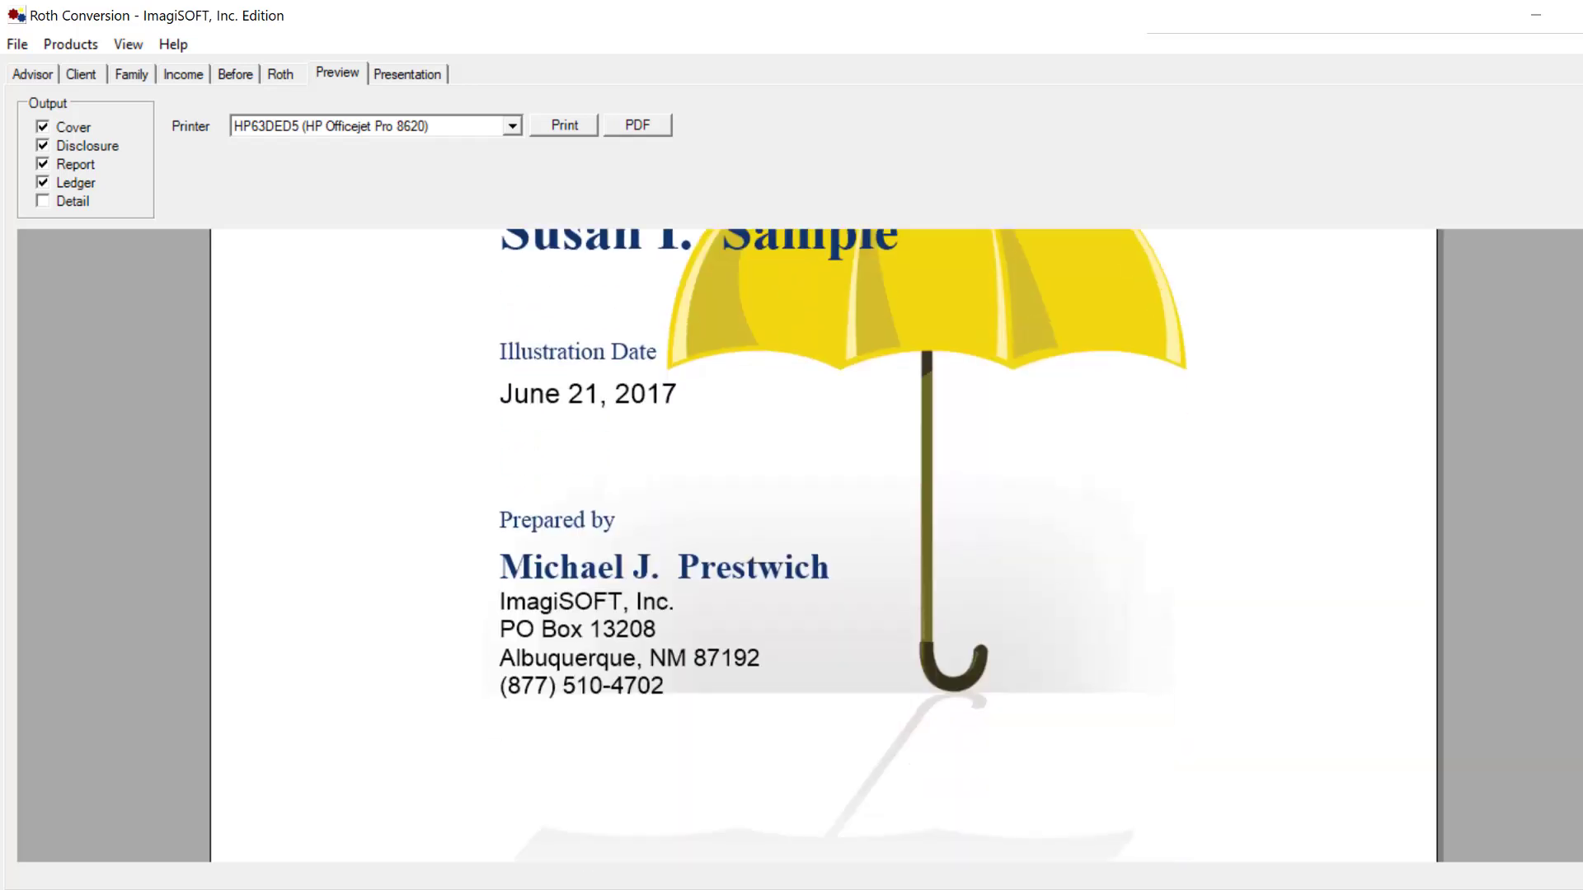
scroll(825, 544, "down", 8)
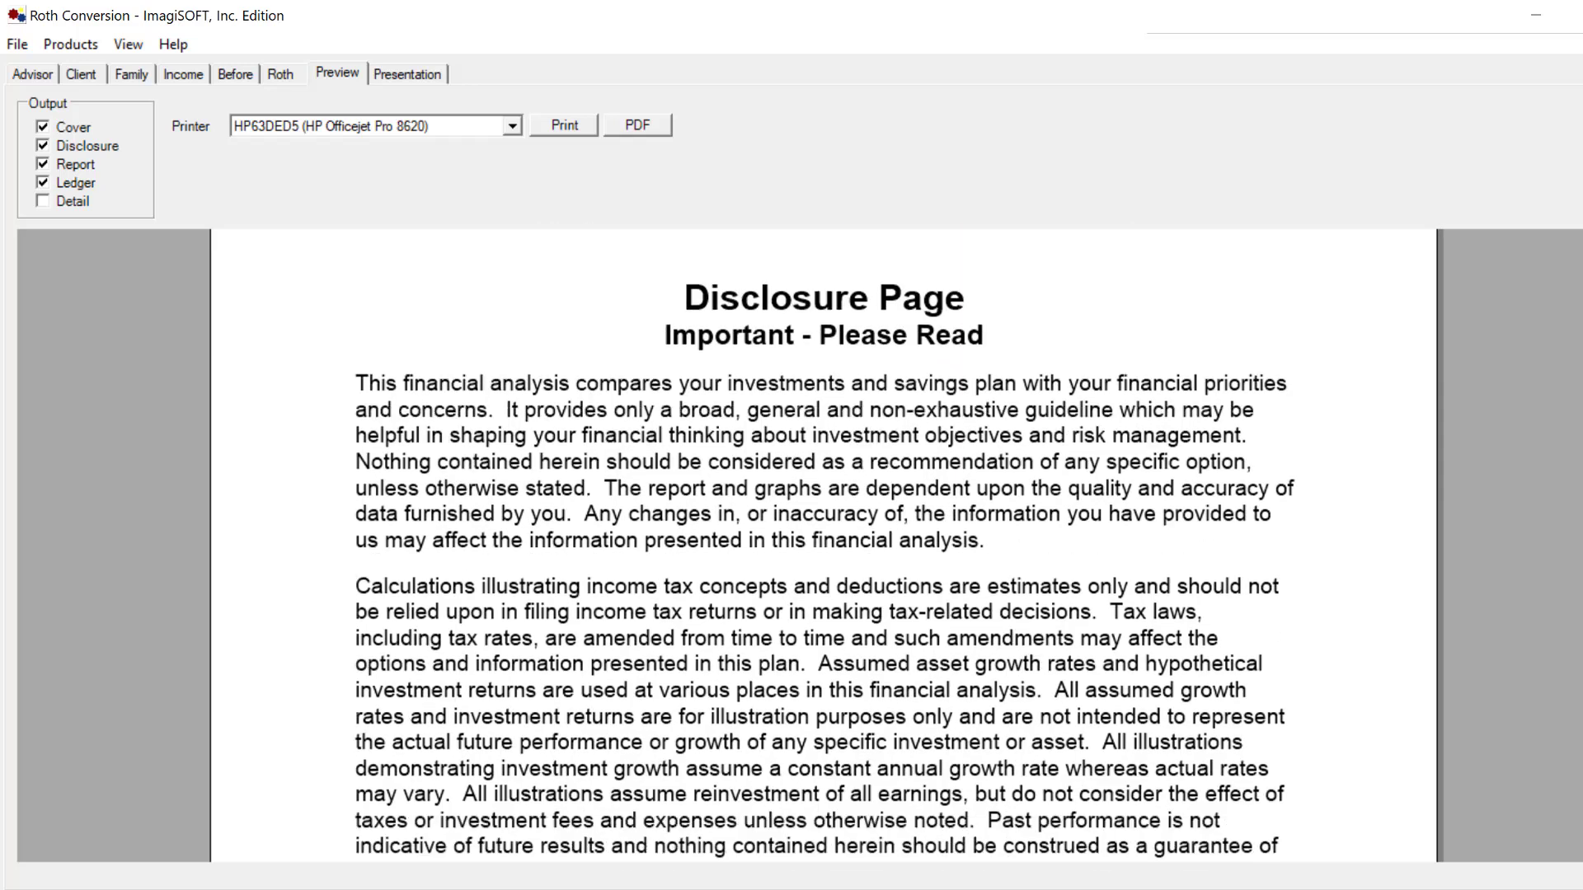
scroll(825, 544, "down", 12)
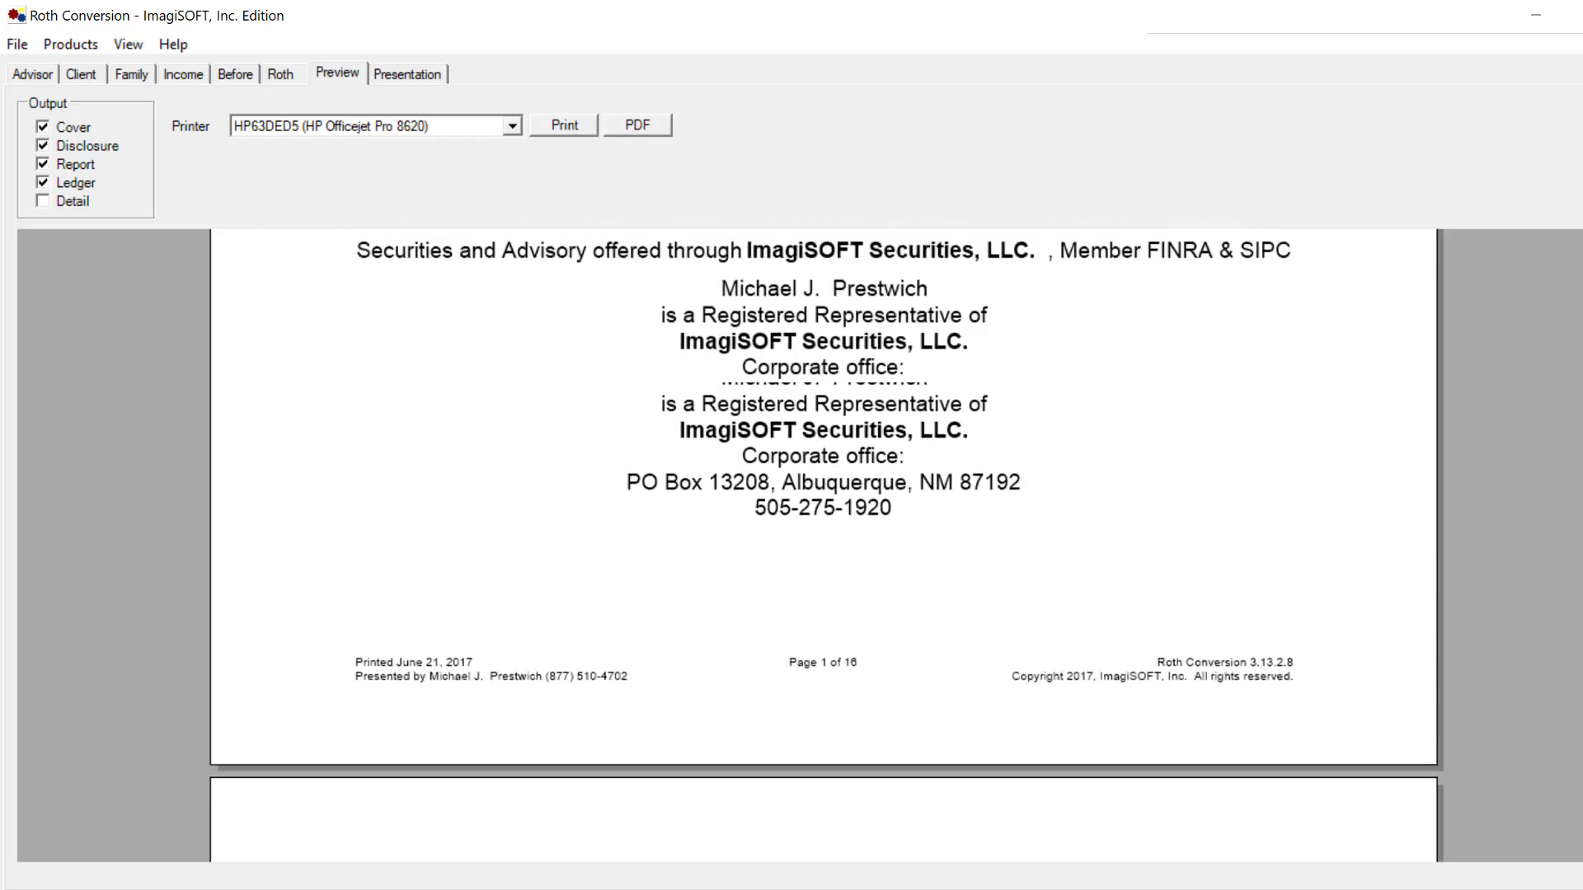
Step: Read the report's "Would You Benefit From a Roth IRA Conversion?" page, including the Roth IRA advantages and benefits
scroll(825, 544, "up", 4)
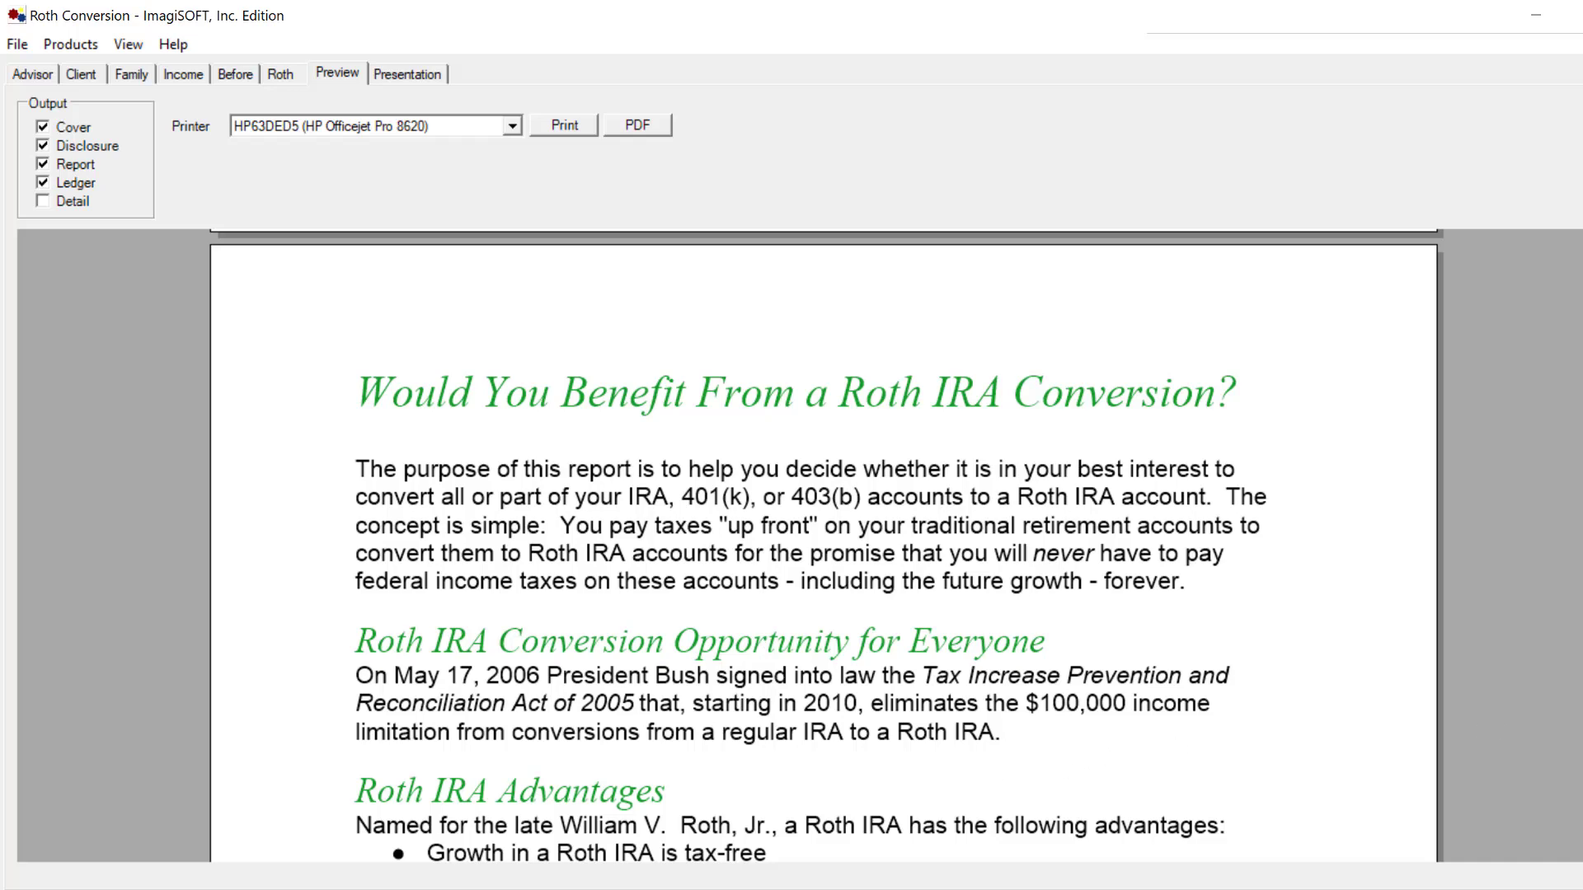
scroll(824, 544, "down", 11)
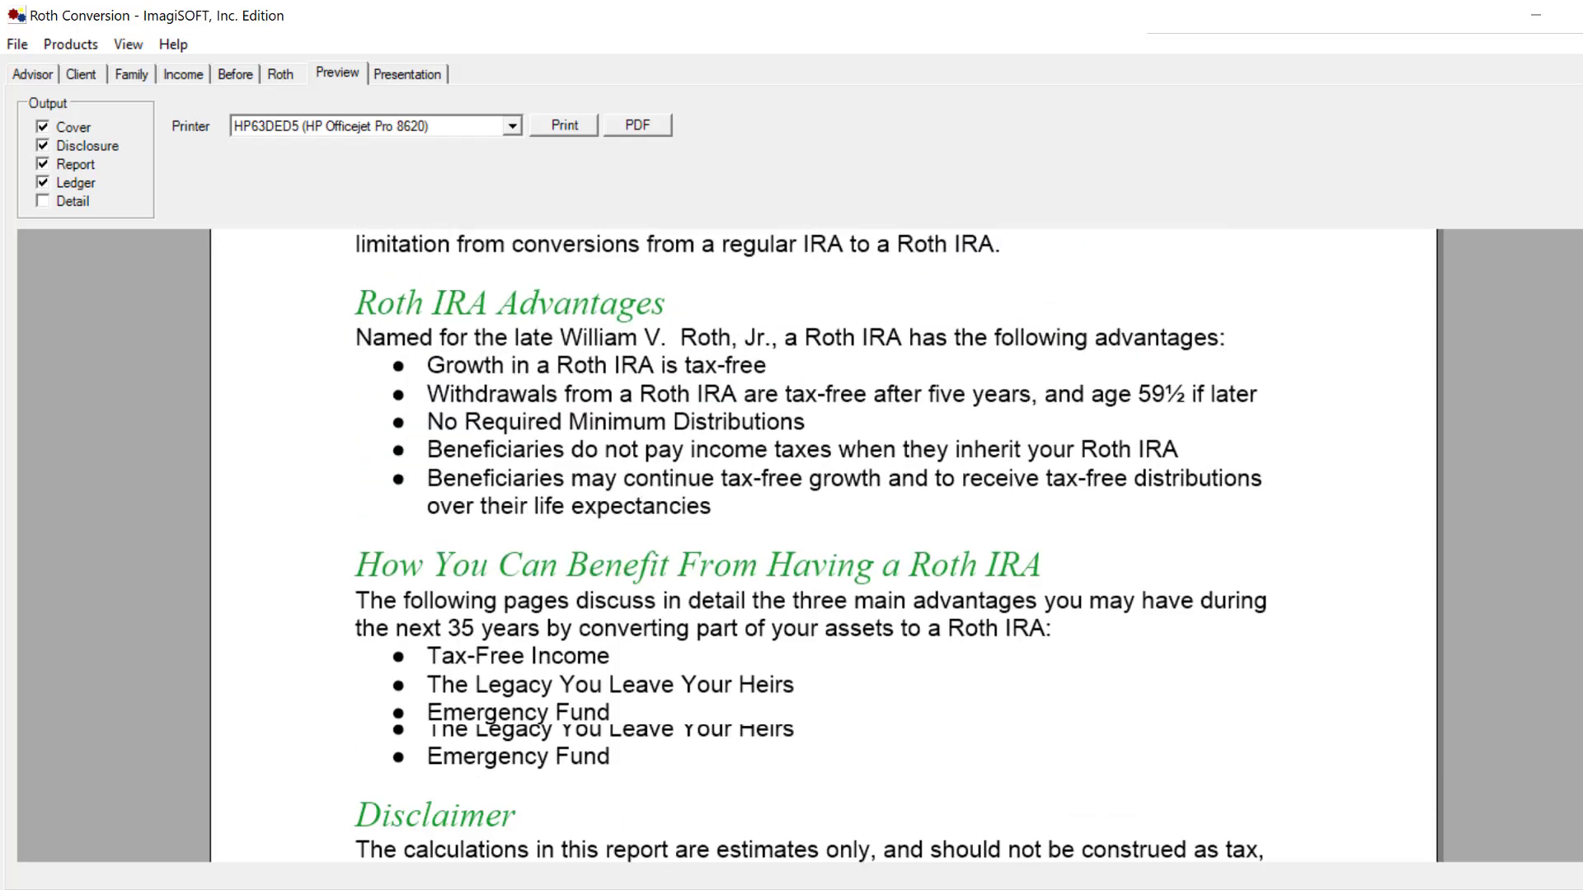
scroll(824, 544, "down", 12)
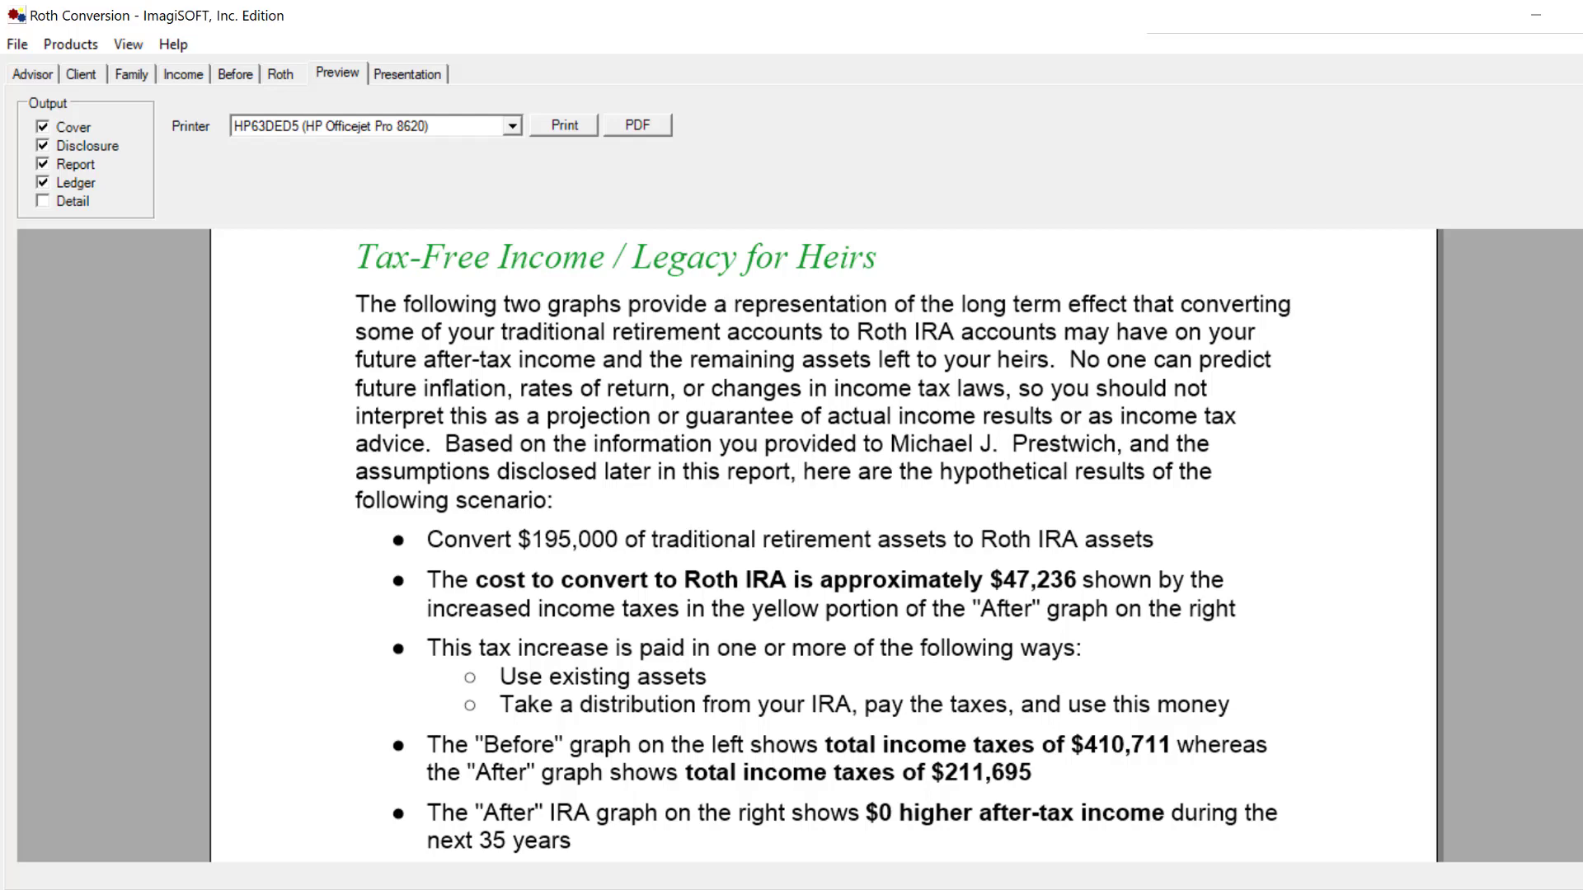
Step: Examine the conversion cost and the before and after income taxes on the report's Tax-Free Income / Legacy for Heirs page
scroll(825, 544, "down", 7)
scroll(824, 544, "up", 4)
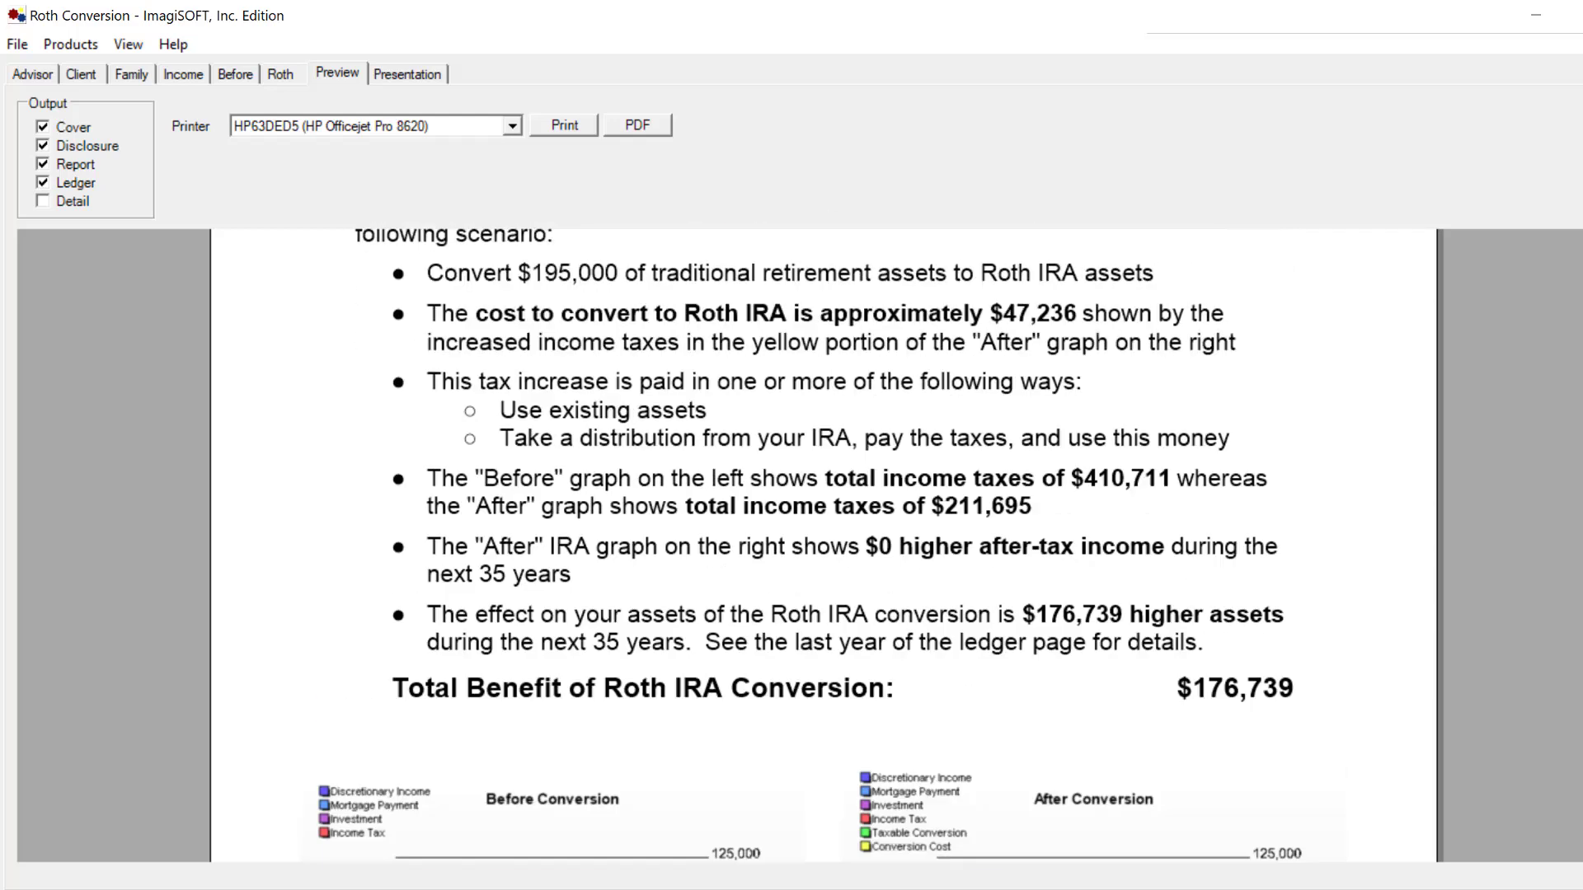
scroll(825, 544, "up", 1)
scroll(824, 544, "up", 3)
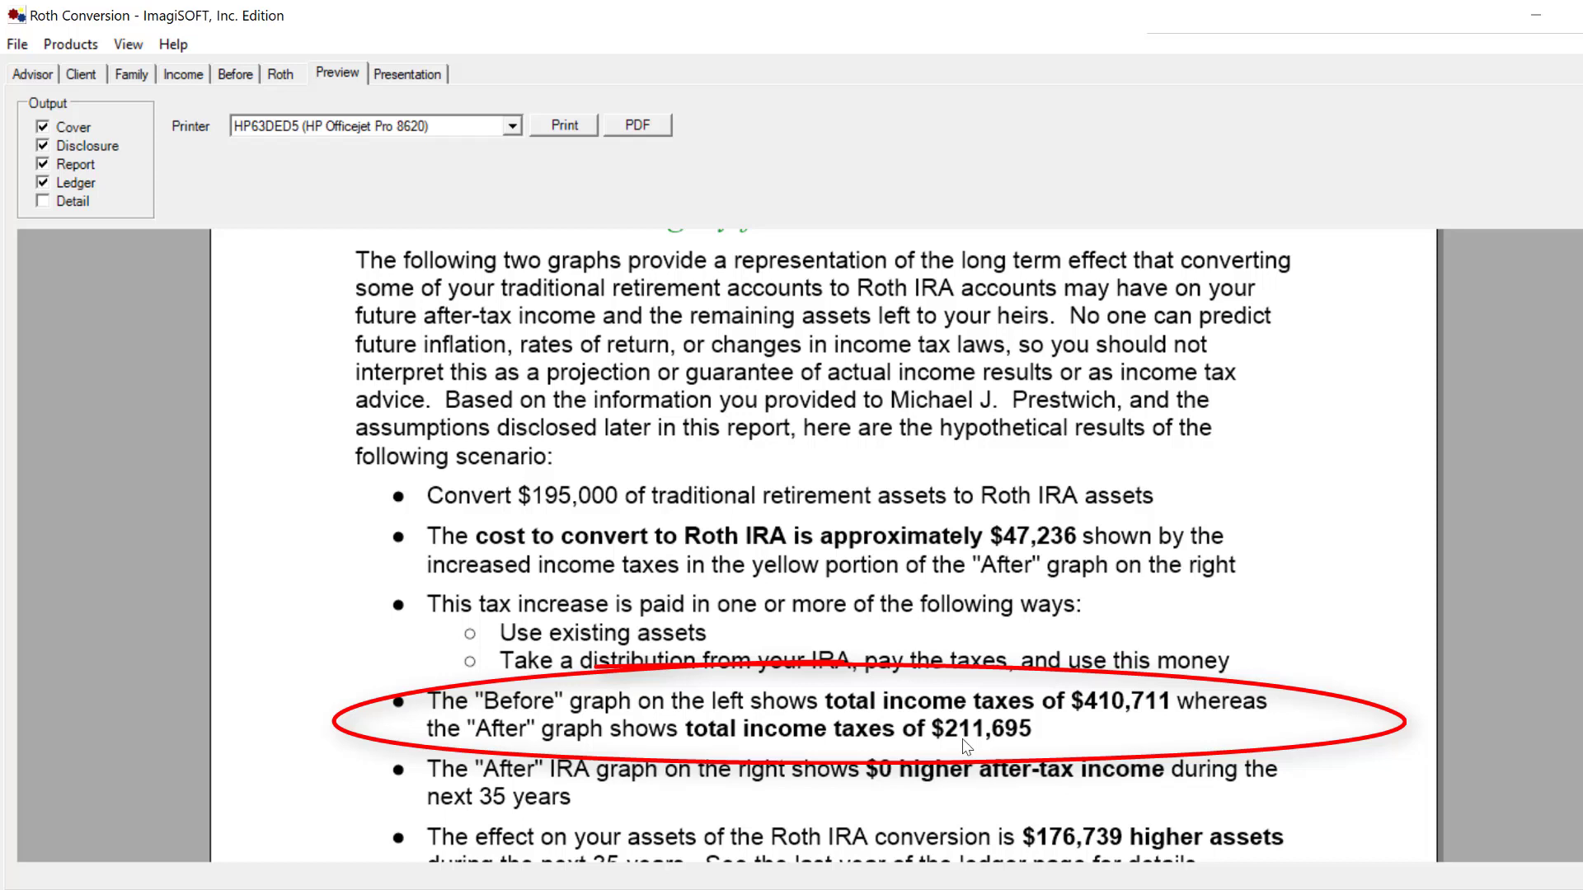
mouse_move(948, 488)
left_mouse_down()
mouse_move(1038, 577)
mouse_move(923, 489)
mouse_move(874, 491)
left_mouse_up()
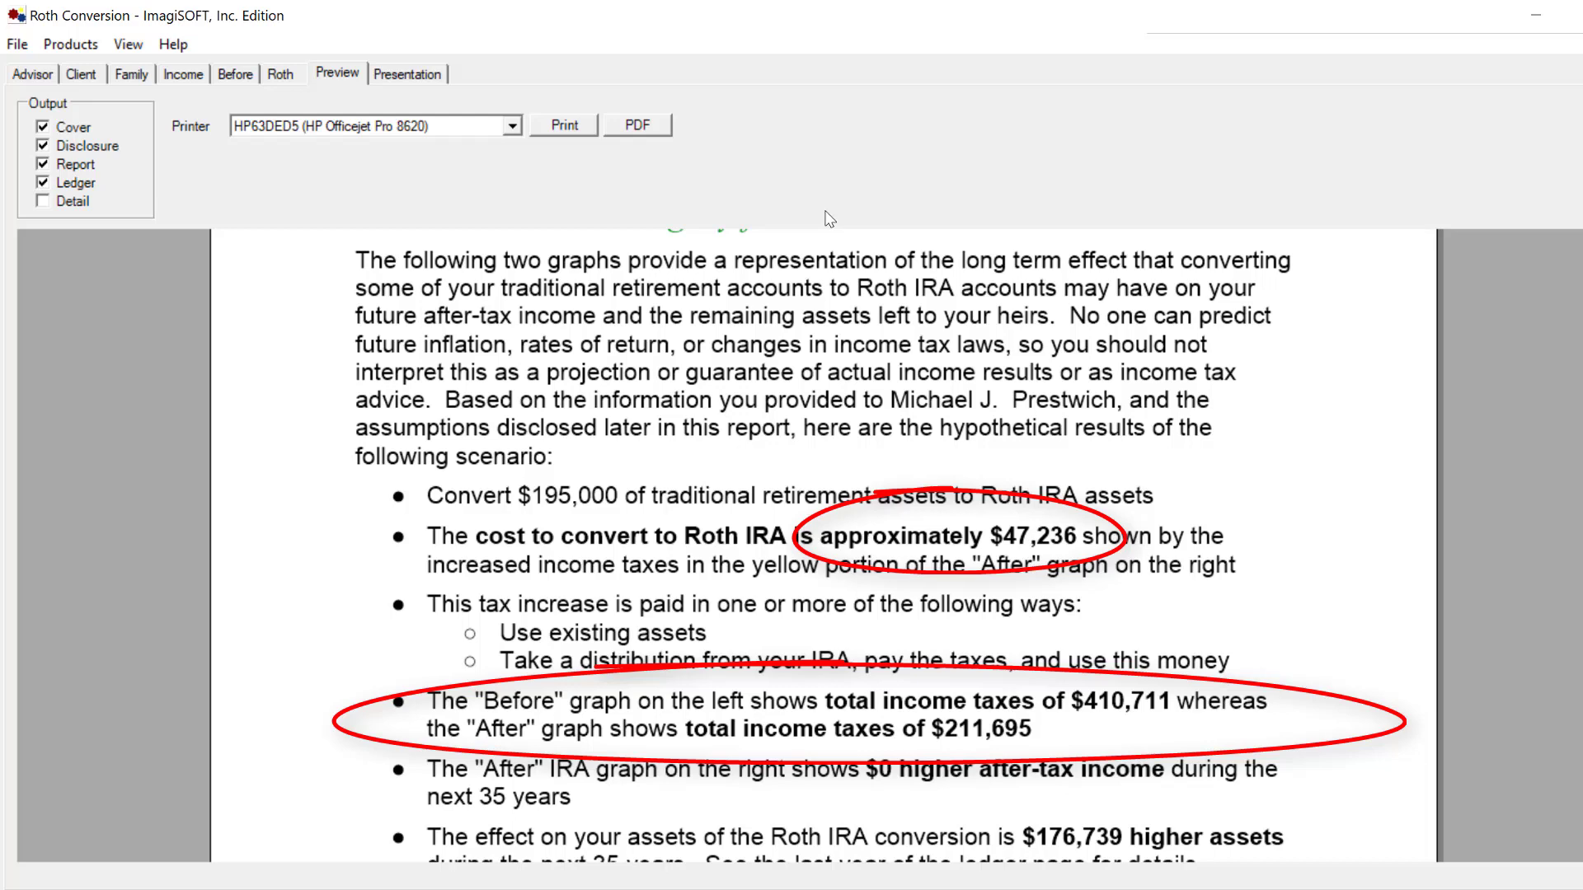
Step: Review the total benefit and the report's before and after conversion graphs, continuing to the Emergency Fund page
scroll(829, 218, "down", 3)
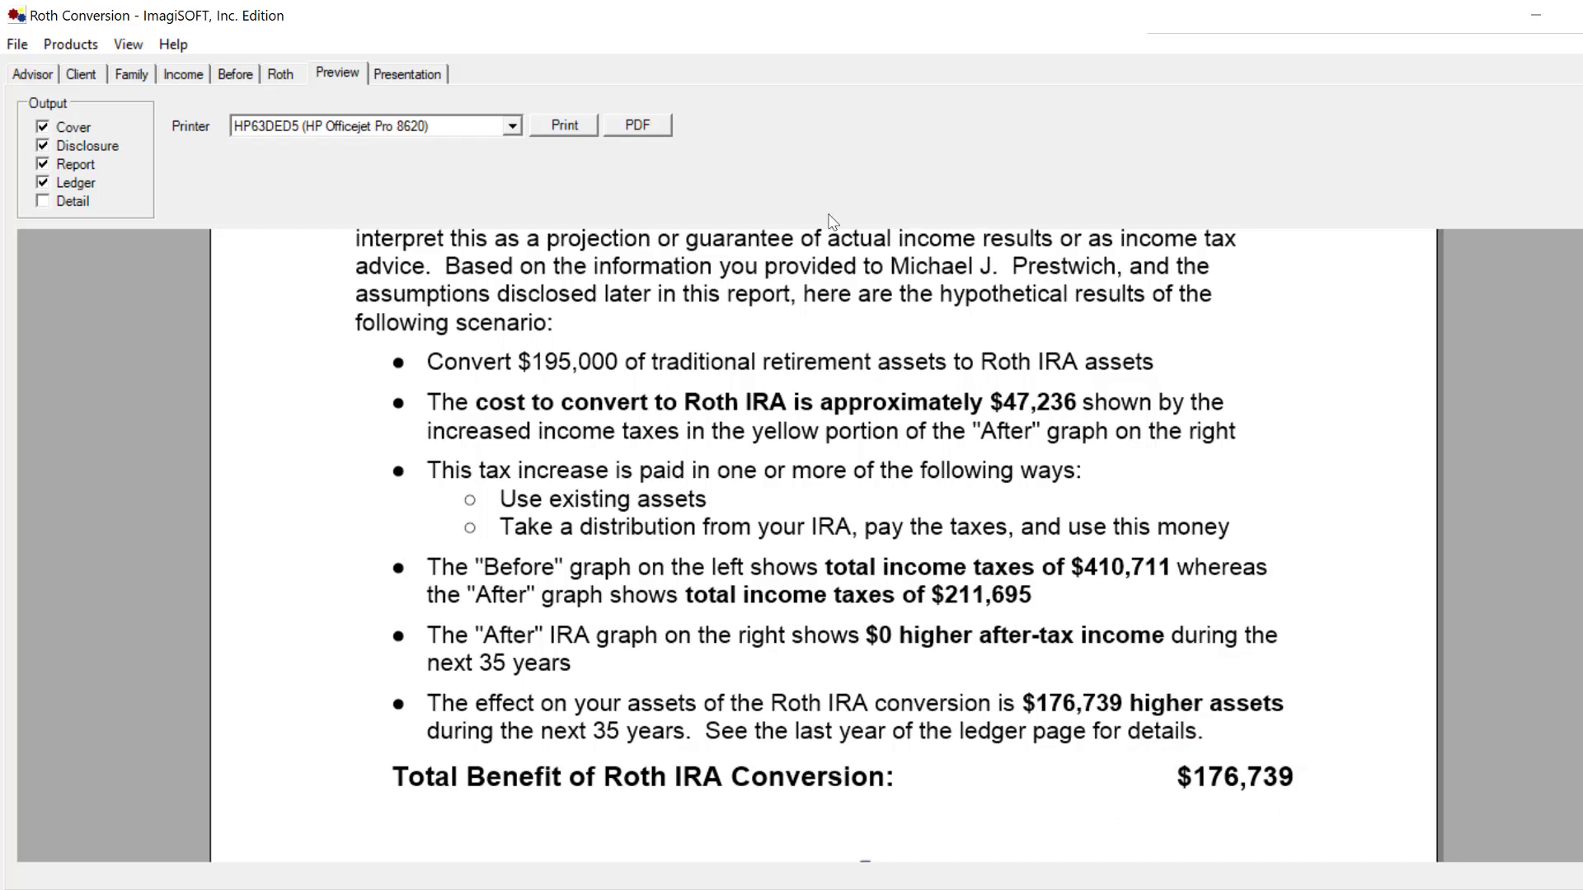
scroll(830, 220, "down", 5)
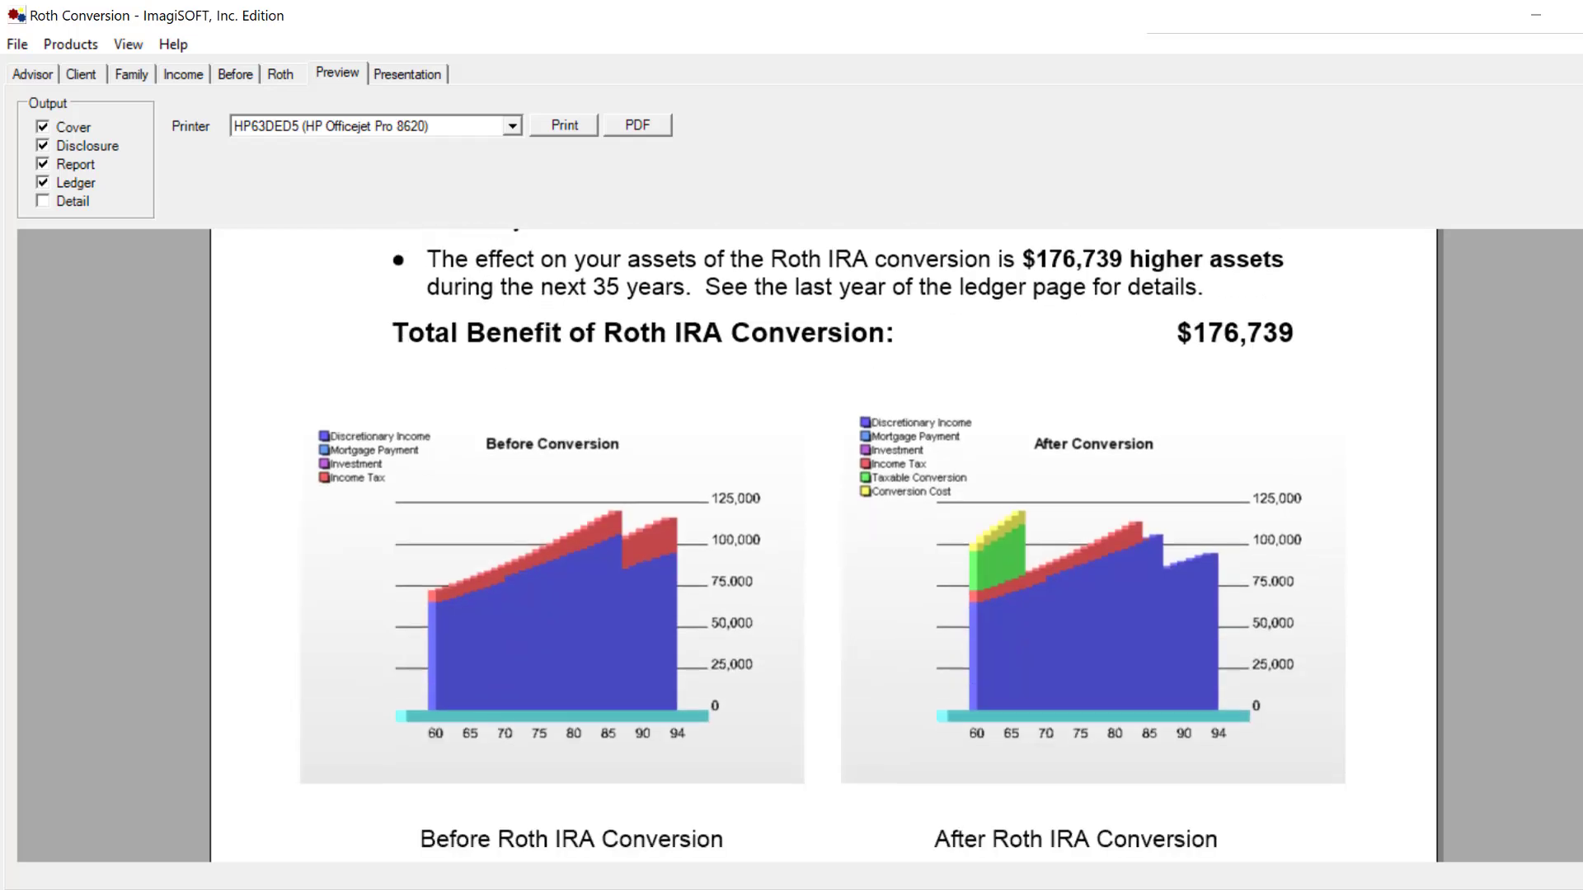
scroll(822, 544, "down", 6)
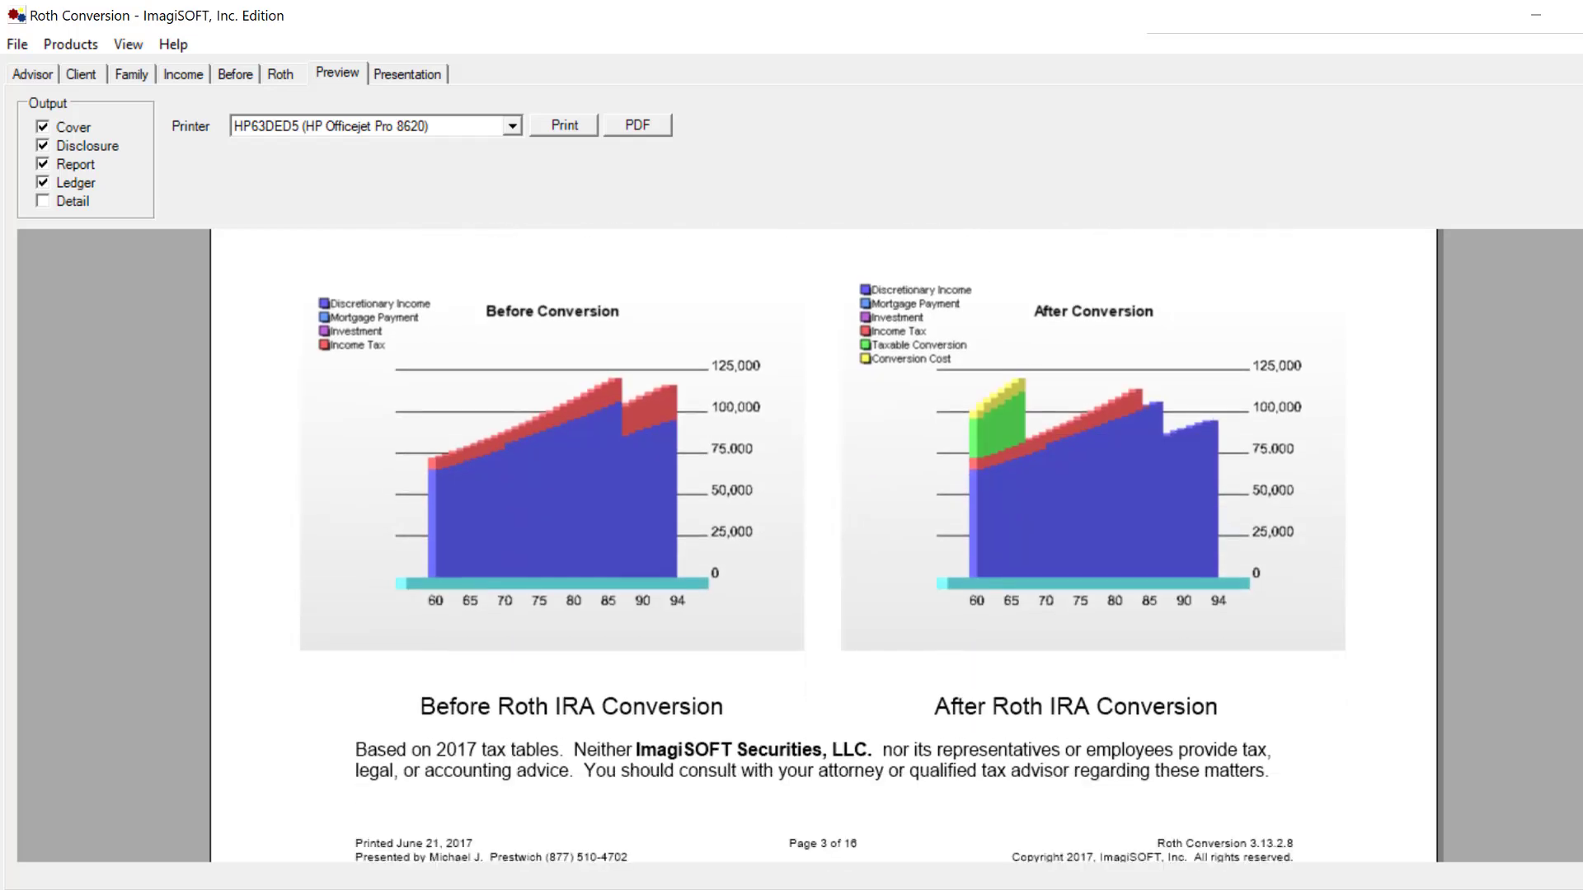
scroll(824, 544, "down", 5)
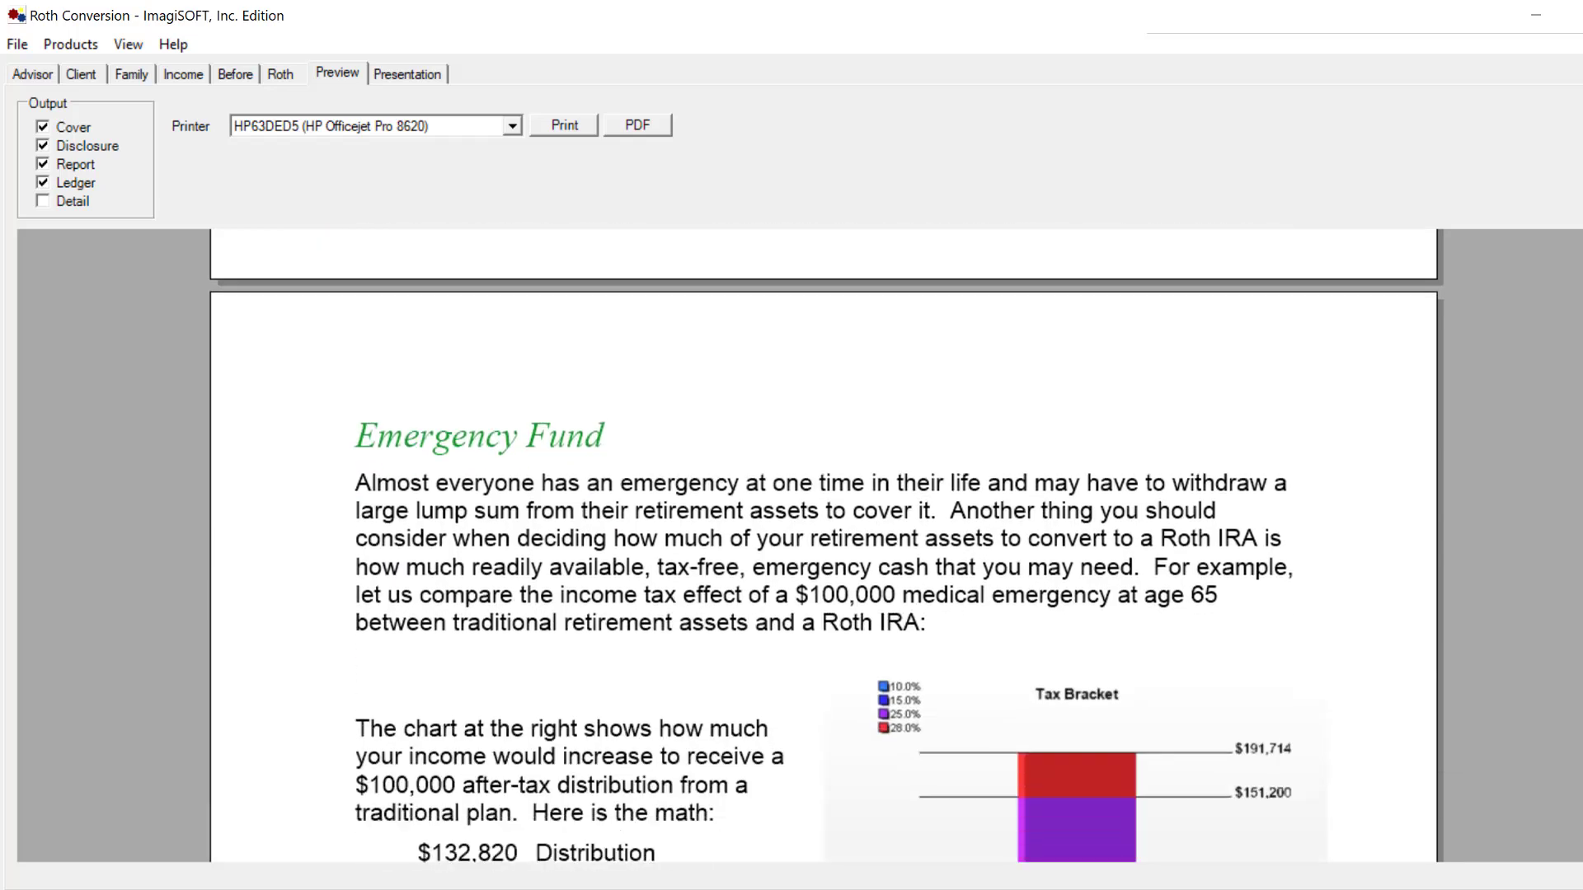